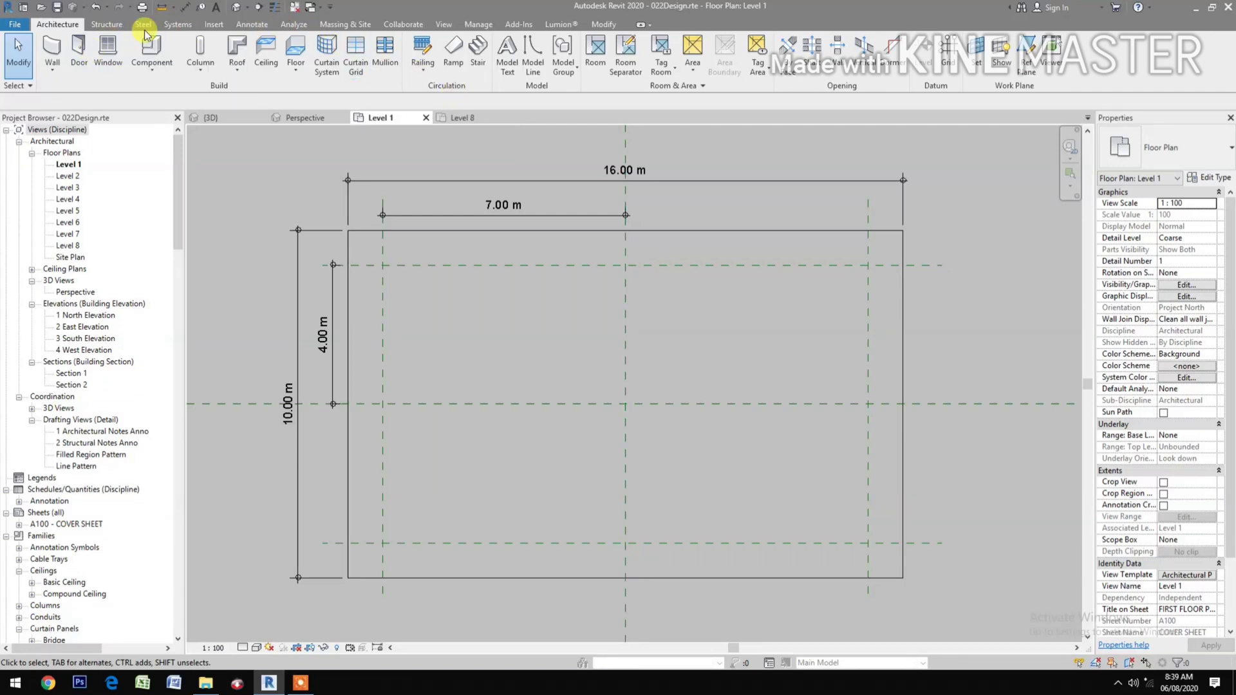
Step: Create a new in-place mass, keeping the default name 'Mass 1'
{"action": "left_click", "coordinate": [345, 24]}
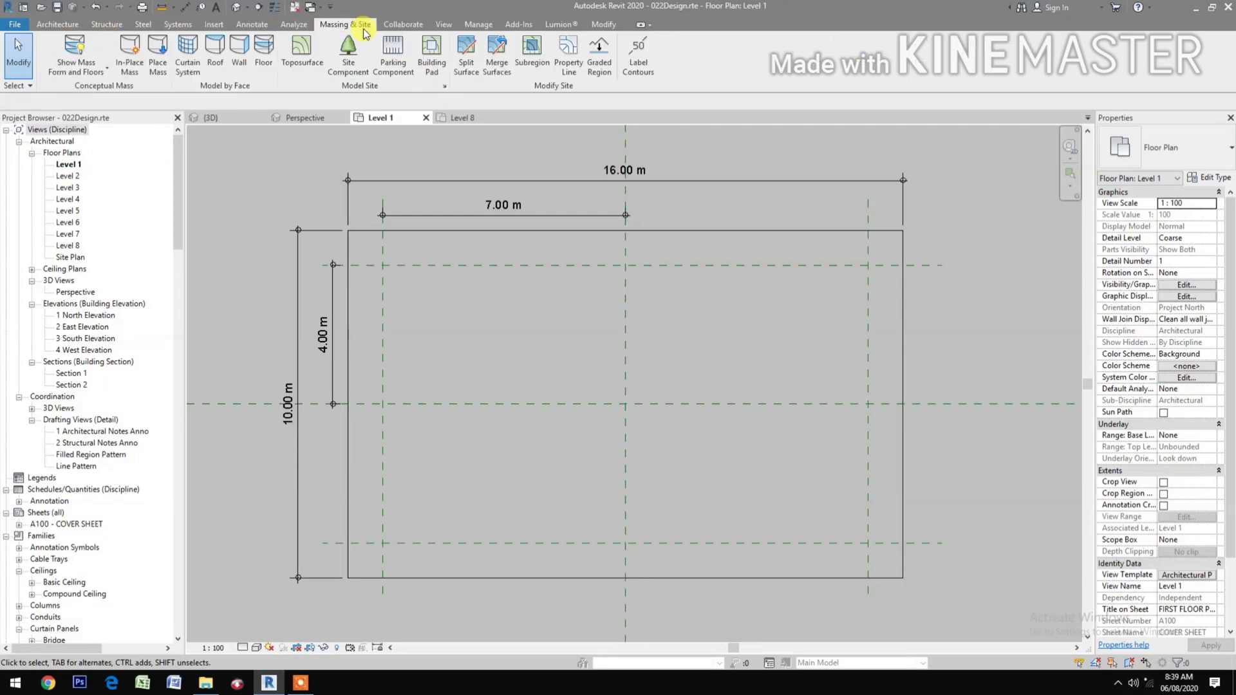
{"action": "left_click", "coordinate": [138, 66]}
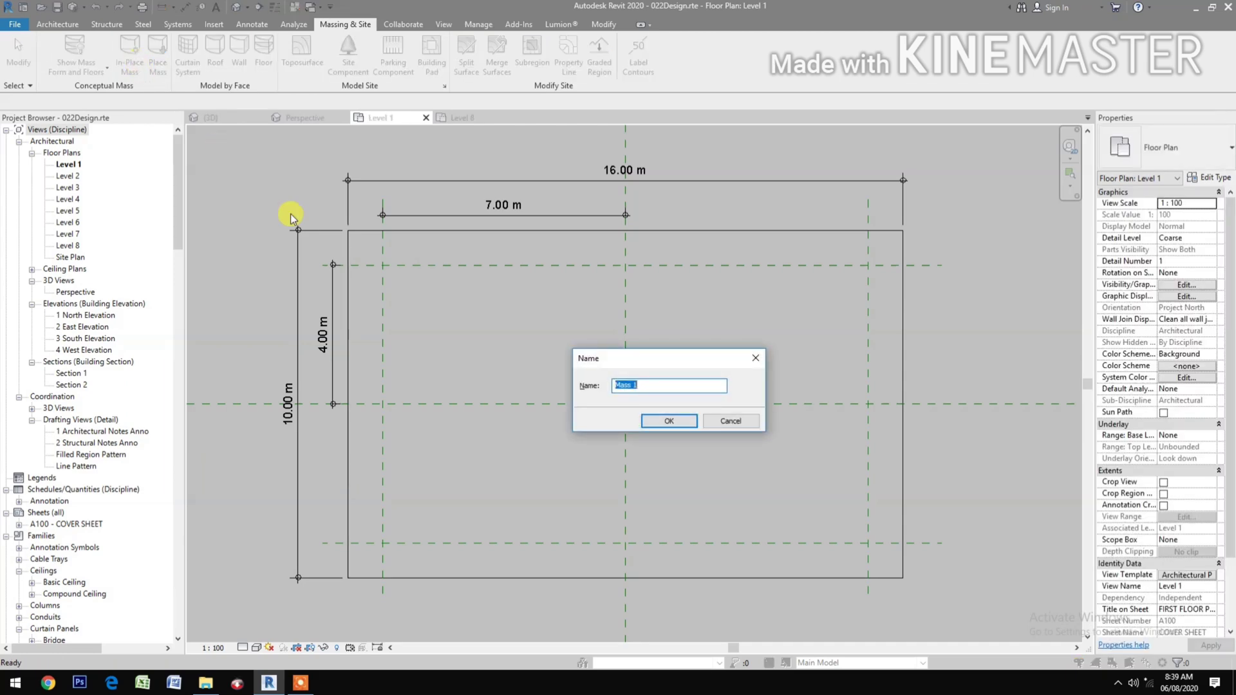
{"action": "left_click", "coordinate": [658, 430]}
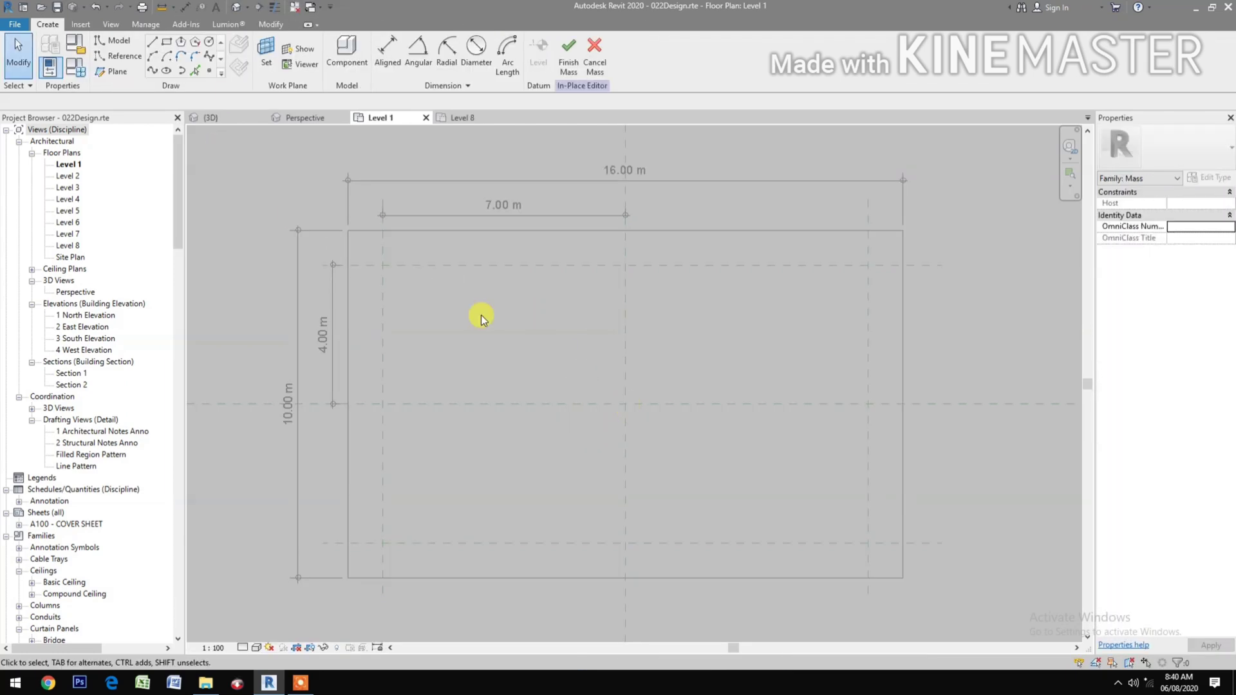
Step: Draw a 7 m by 4.1 m-radius ellipse on Level 1, then show the Level 8 plan
{"action": "left_click", "coordinate": [166, 72]}
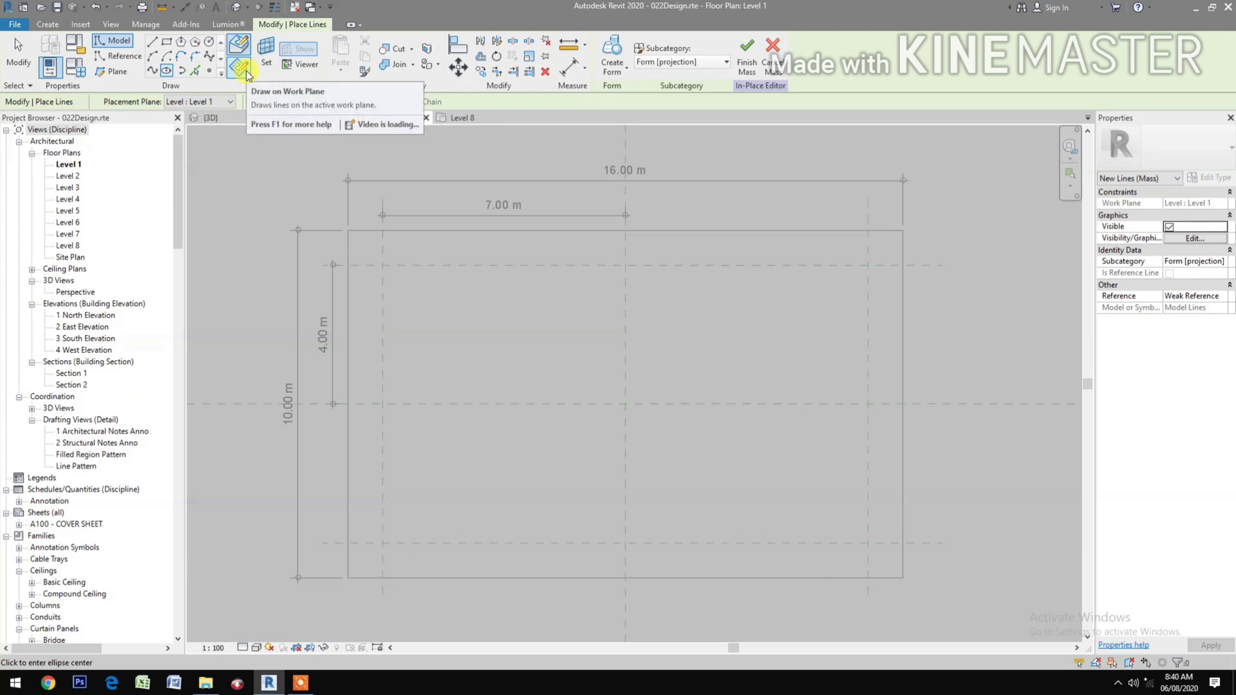
{"action": "left_click", "coordinate": [625, 404]}
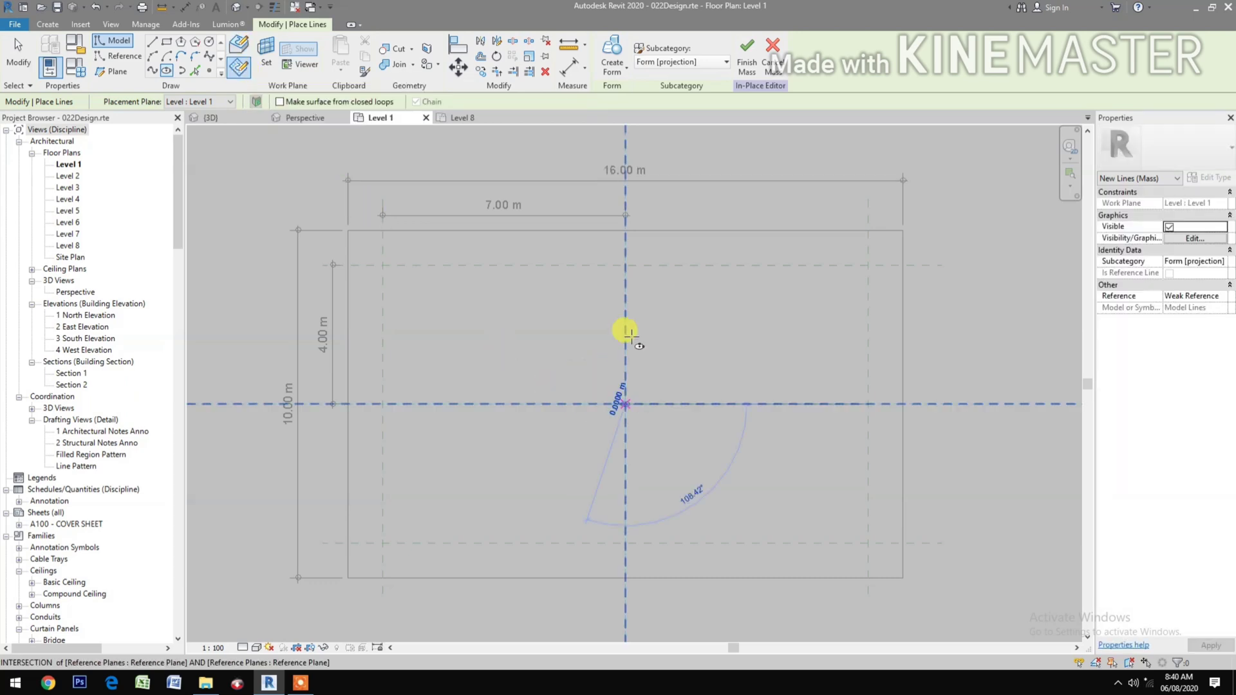
{"action": "left_click", "coordinate": [866, 404]}
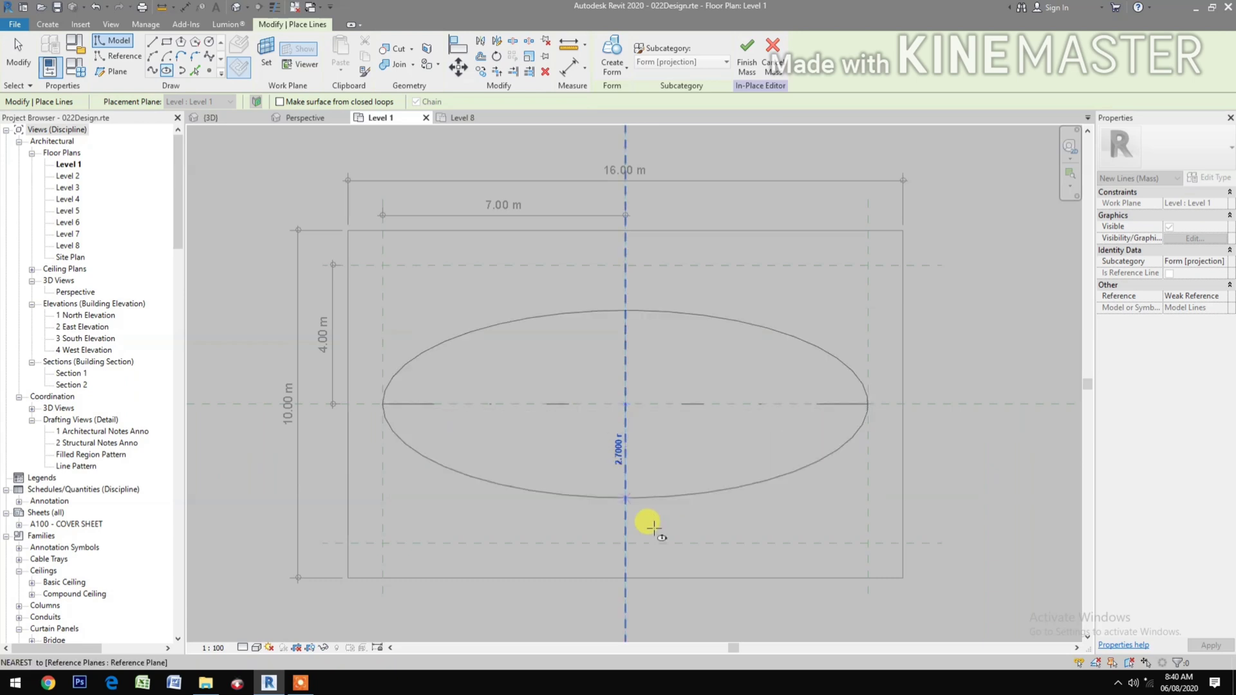
{"action": "left_click", "coordinate": [623, 545]}
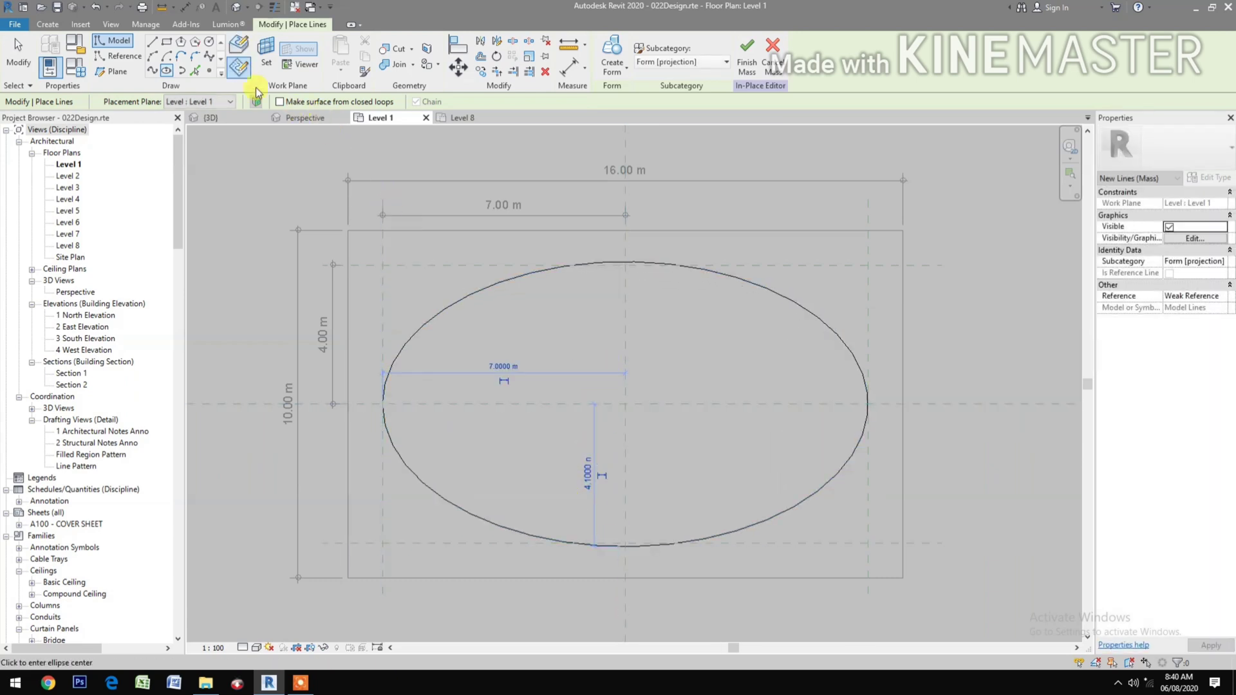
{"action": "left_click", "coordinate": [456, 122]}
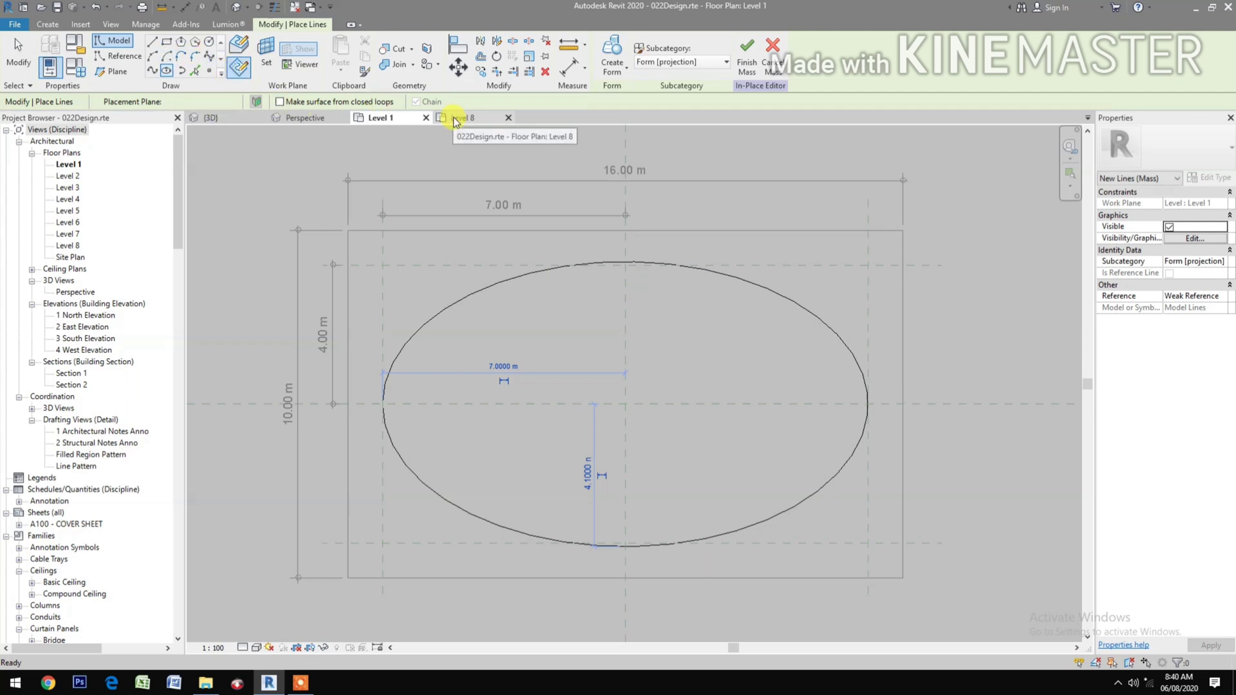
Step: Draw a 5.7 m by 3.3 m-radius ellipse on Level 8 and view both ellipses in 3D
{"action": "left_click", "coordinate": [166, 71]}
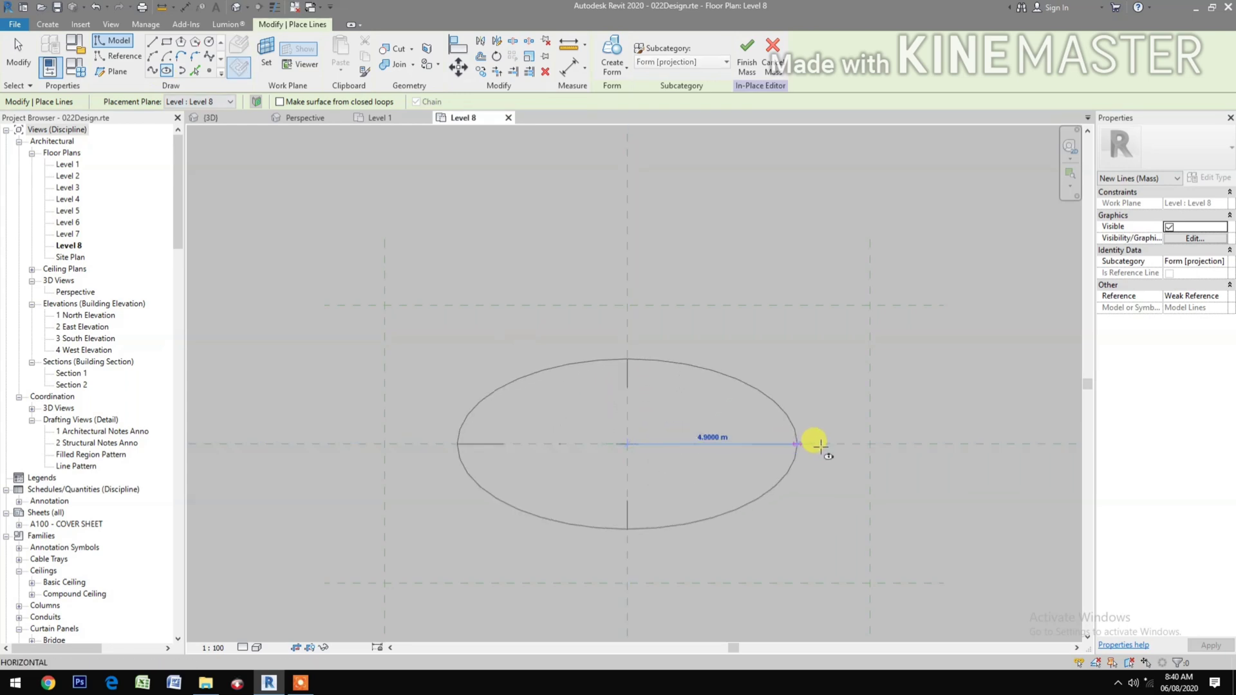
{"action": "left_click", "coordinate": [825, 444]}
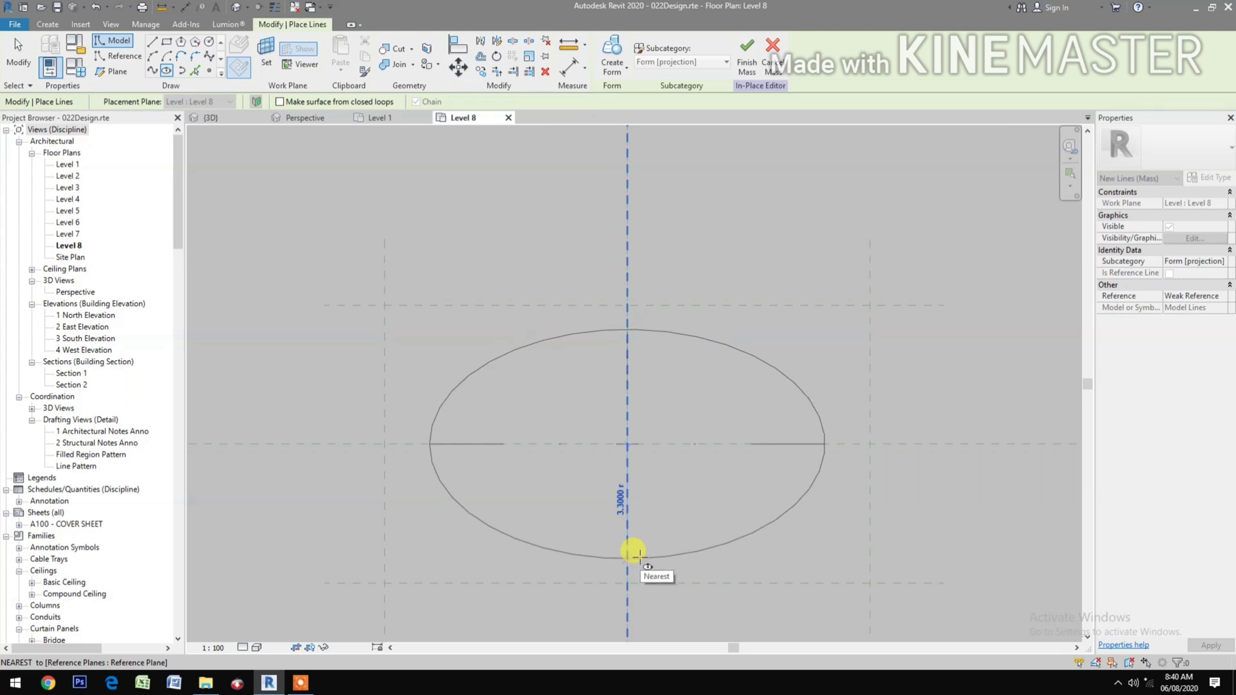
{"action": "left_click", "coordinate": [637, 553]}
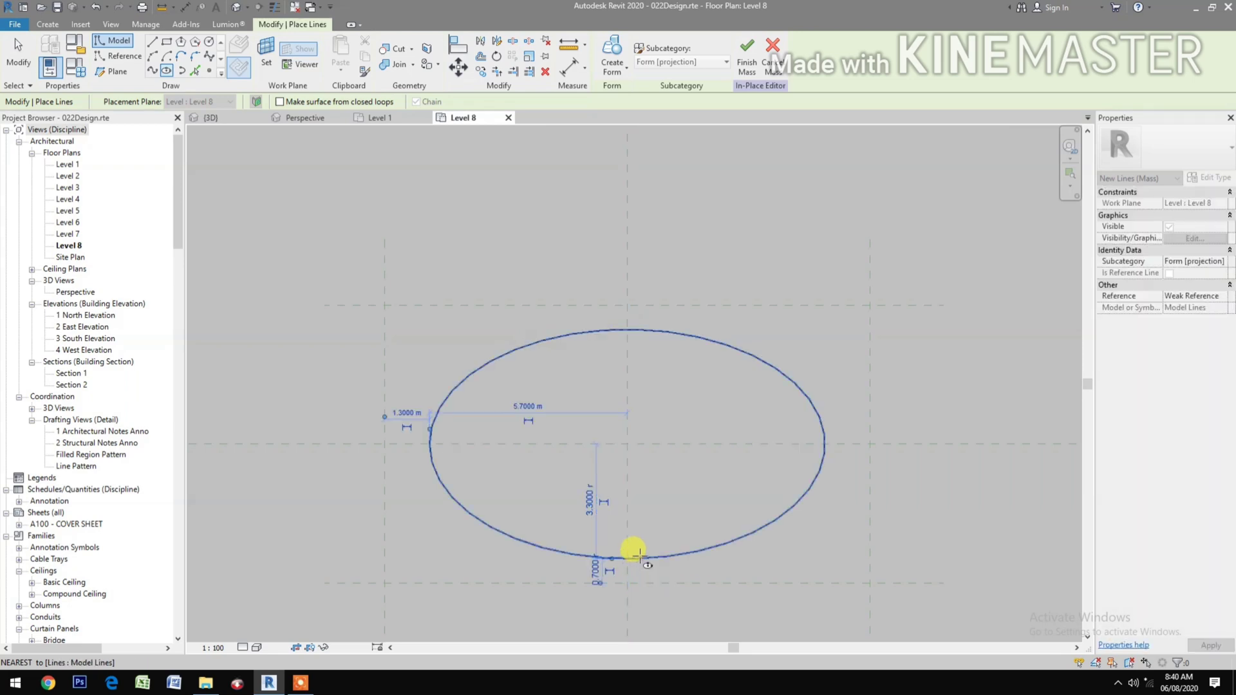
{"action": "left_click", "coordinate": [243, 118]}
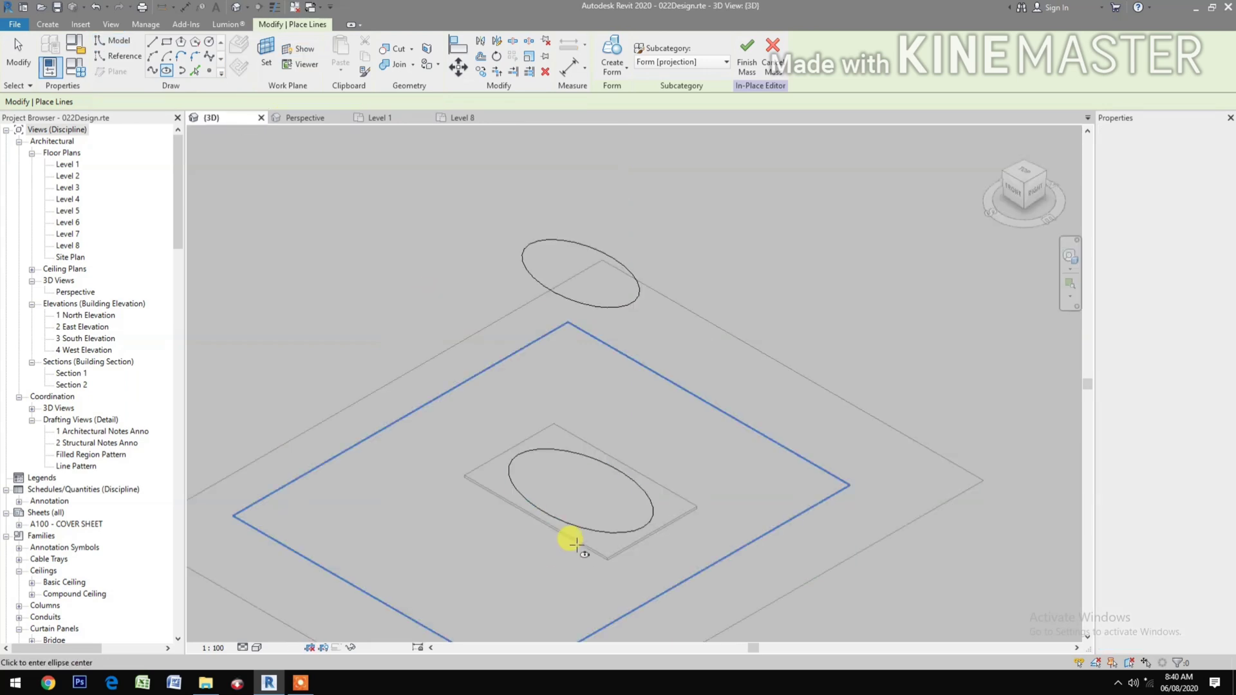
Step: Loft the Level 1 and Level 8 ellipses into a tapered solid form
{"action": "key", "text": "Escape"}
{"action": "left_click", "coordinate": [585, 531]}
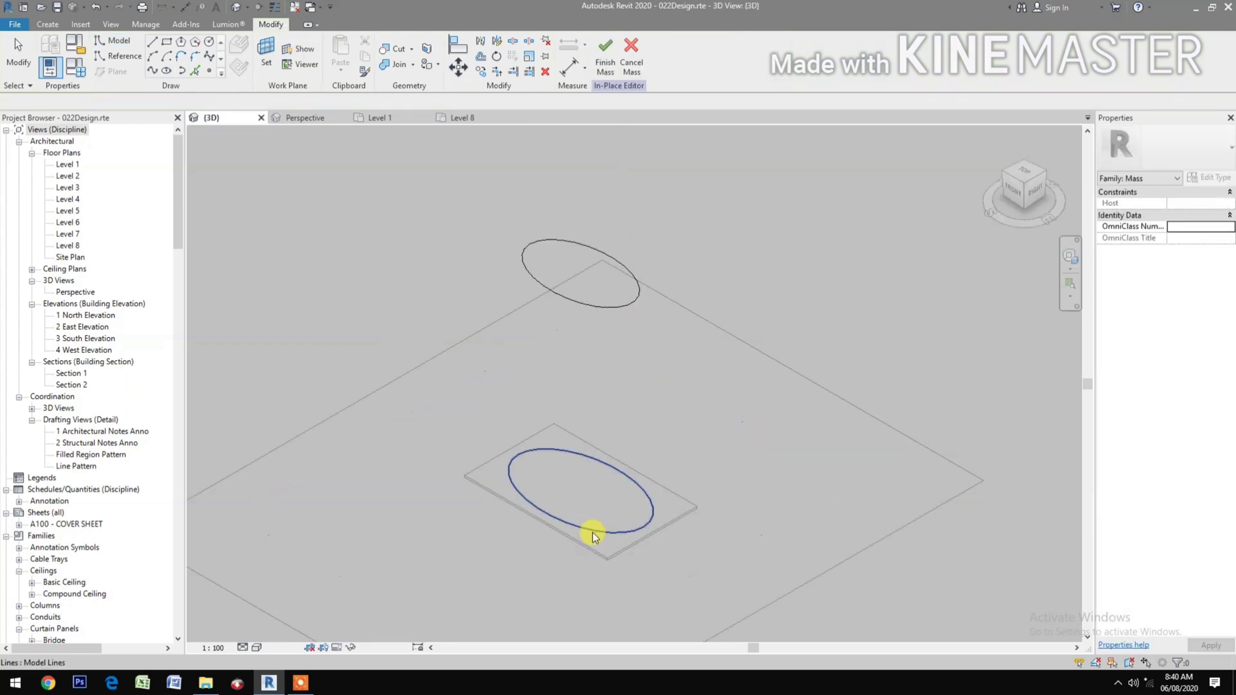
{"action": "left_click", "coordinate": [605, 309], "text": "ctrl"}
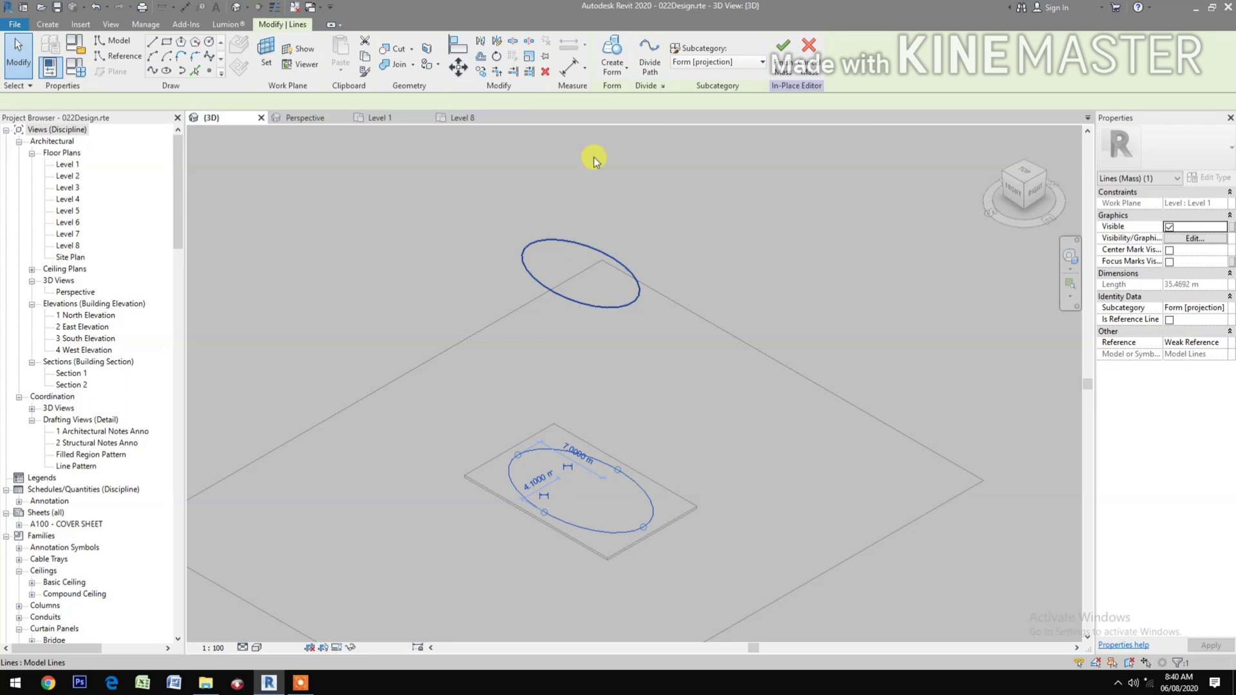
{"action": "left_click", "coordinate": [611, 54]}
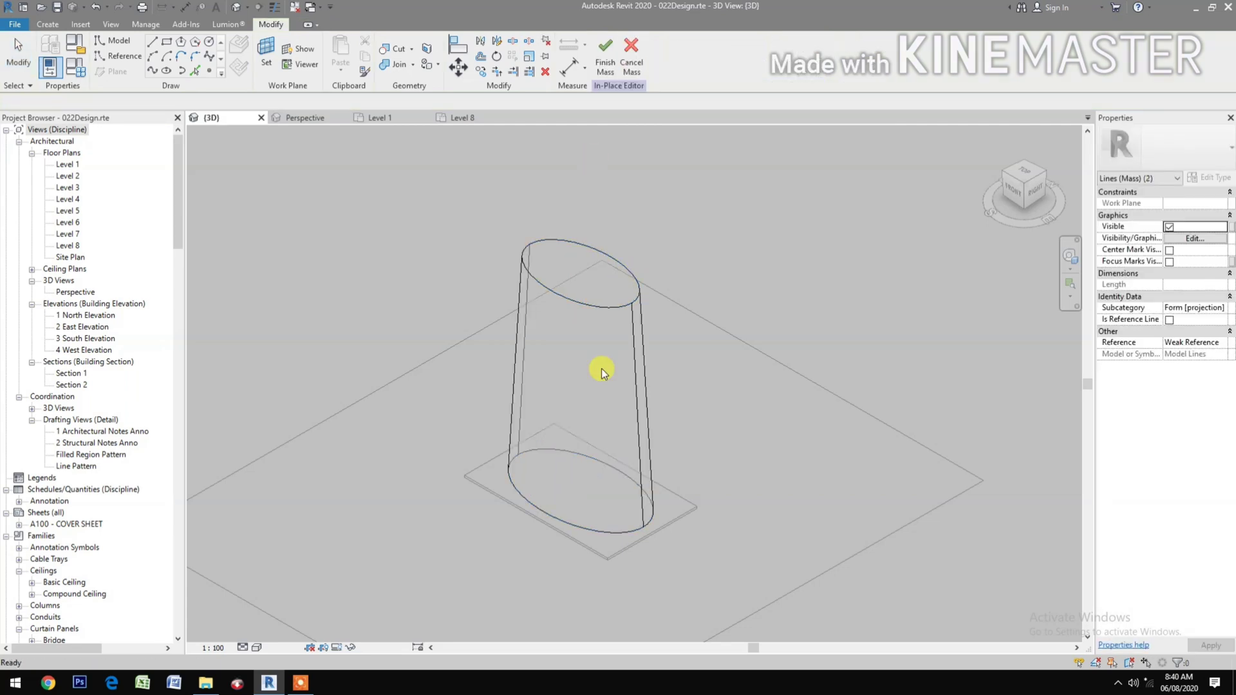
{"action": "key", "text": "Escape"}
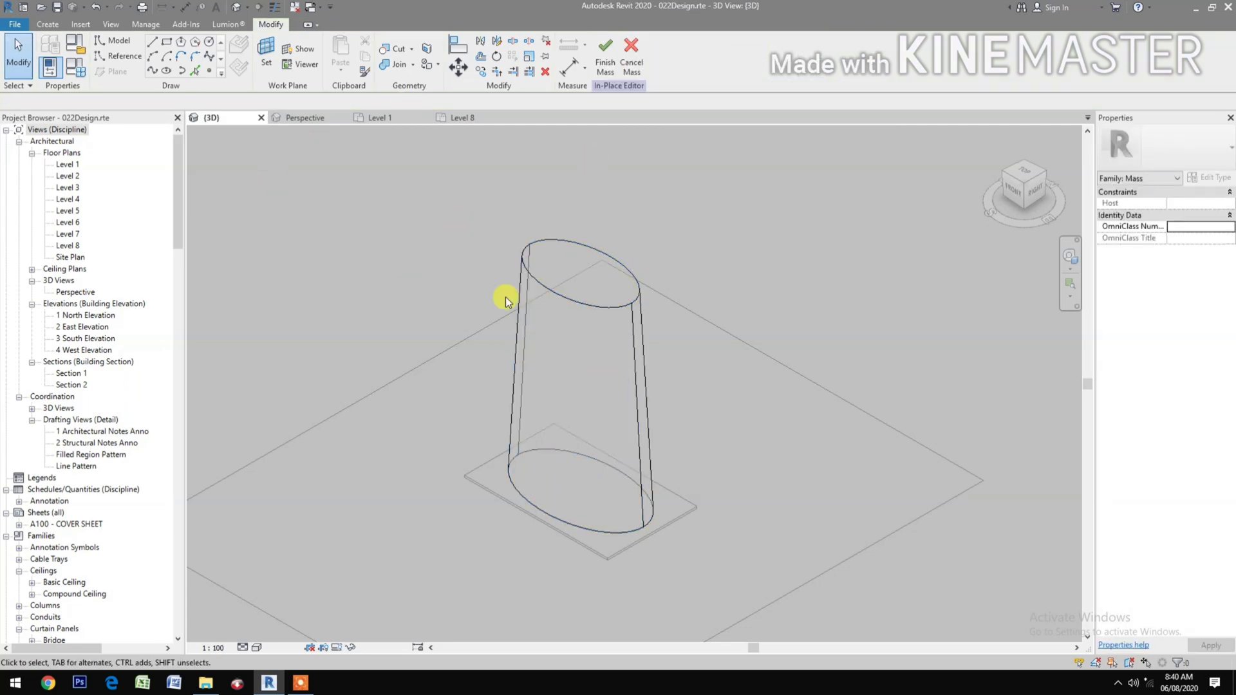
{"action": "left_click", "coordinate": [547, 291]}
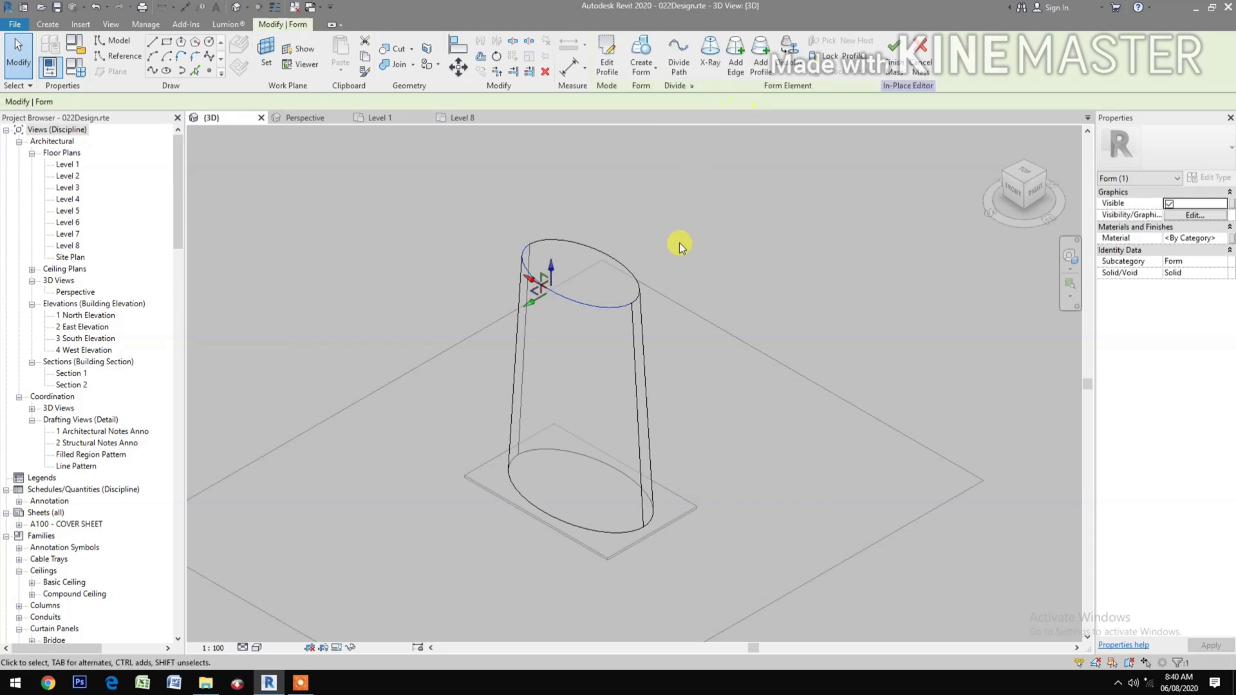
Step: Add a diagonal edge from the top rim to the bottom rim and select the resulting triangular face
{"action": "left_click", "coordinate": [741, 73]}
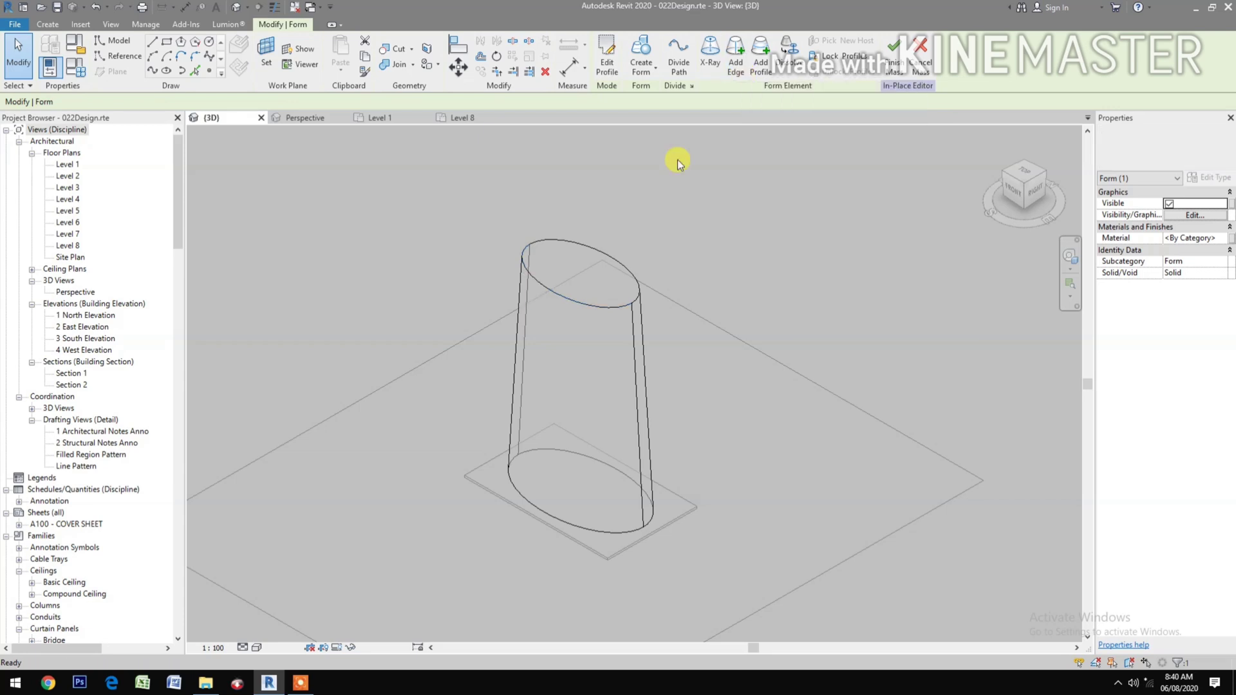
{"action": "left_click", "coordinate": [599, 308]}
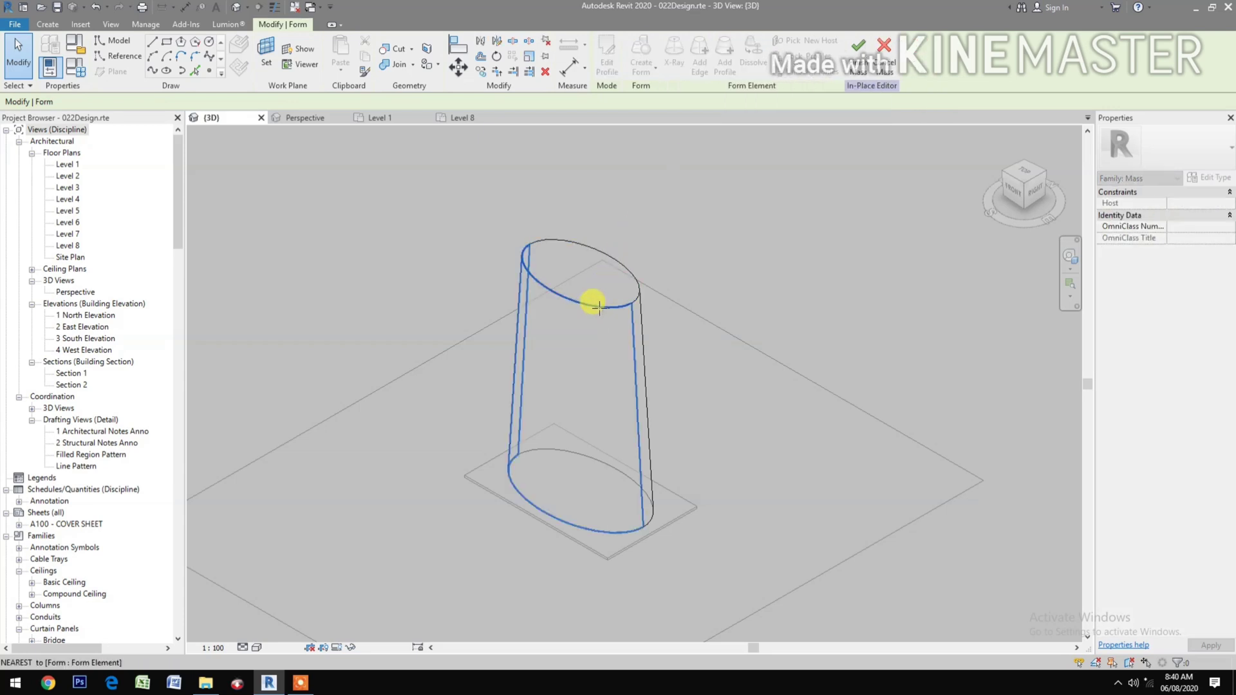
{"action": "left_click", "coordinate": [509, 469]}
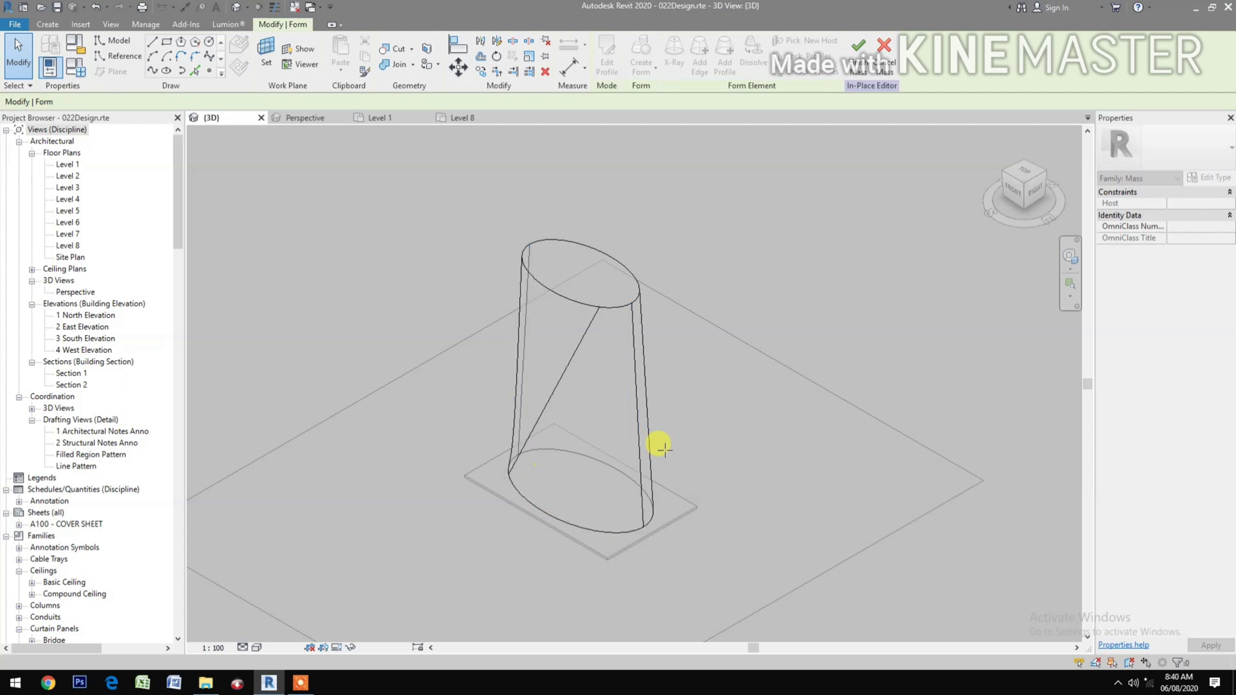
{"action": "key", "text": "Escape"}
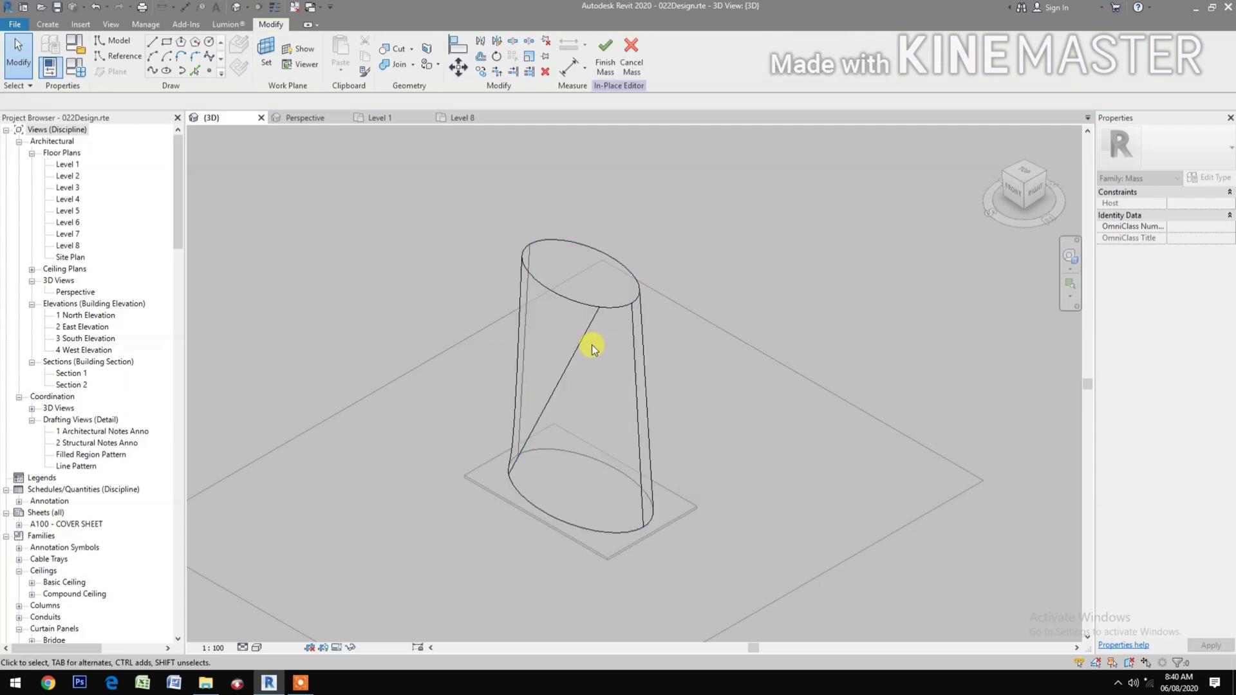
{"action": "left_click", "coordinate": [578, 308]}
{"action": "left_click", "coordinate": [578, 309]}
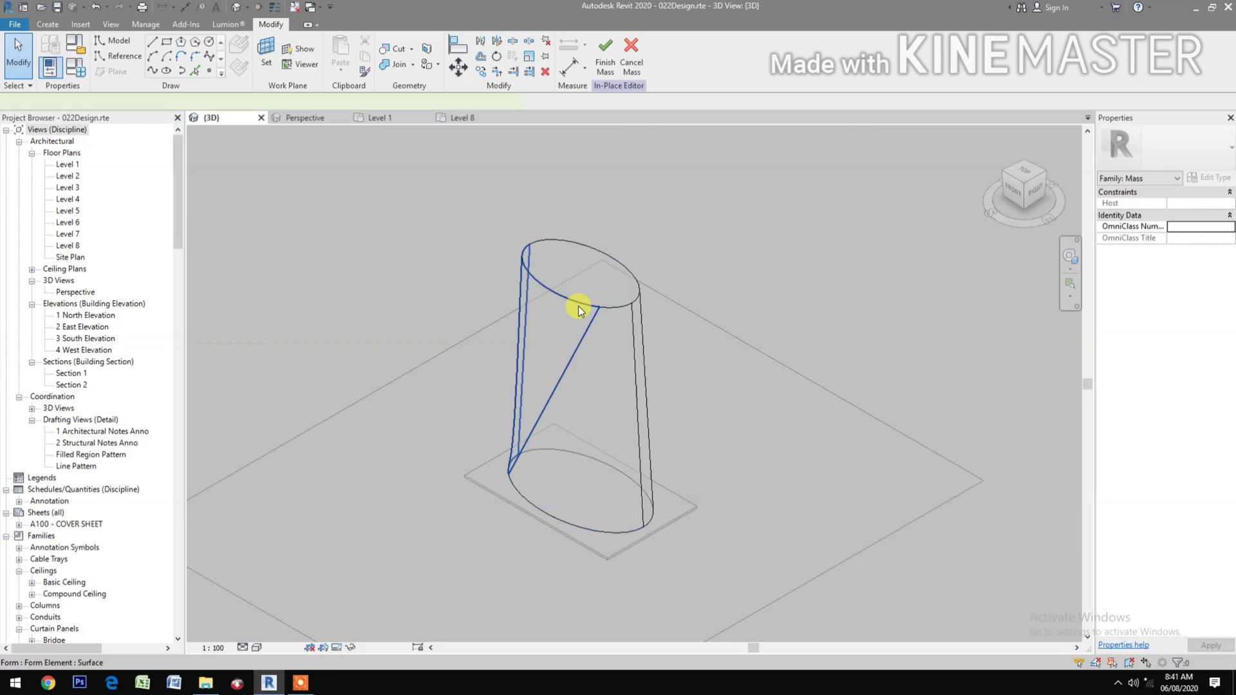
{"action": "left_click", "coordinate": [578, 307]}
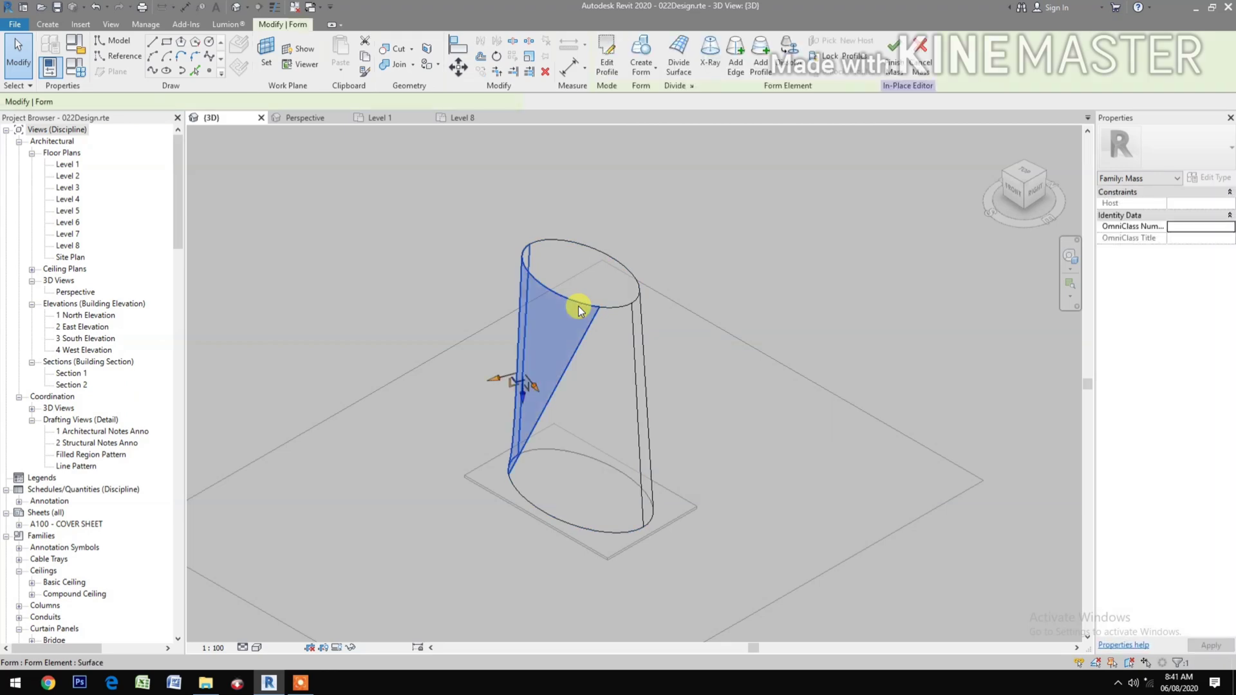
Step: Divide the triangular face into a 20 by 15 UV grid
{"action": "left_click", "coordinate": [679, 67]}
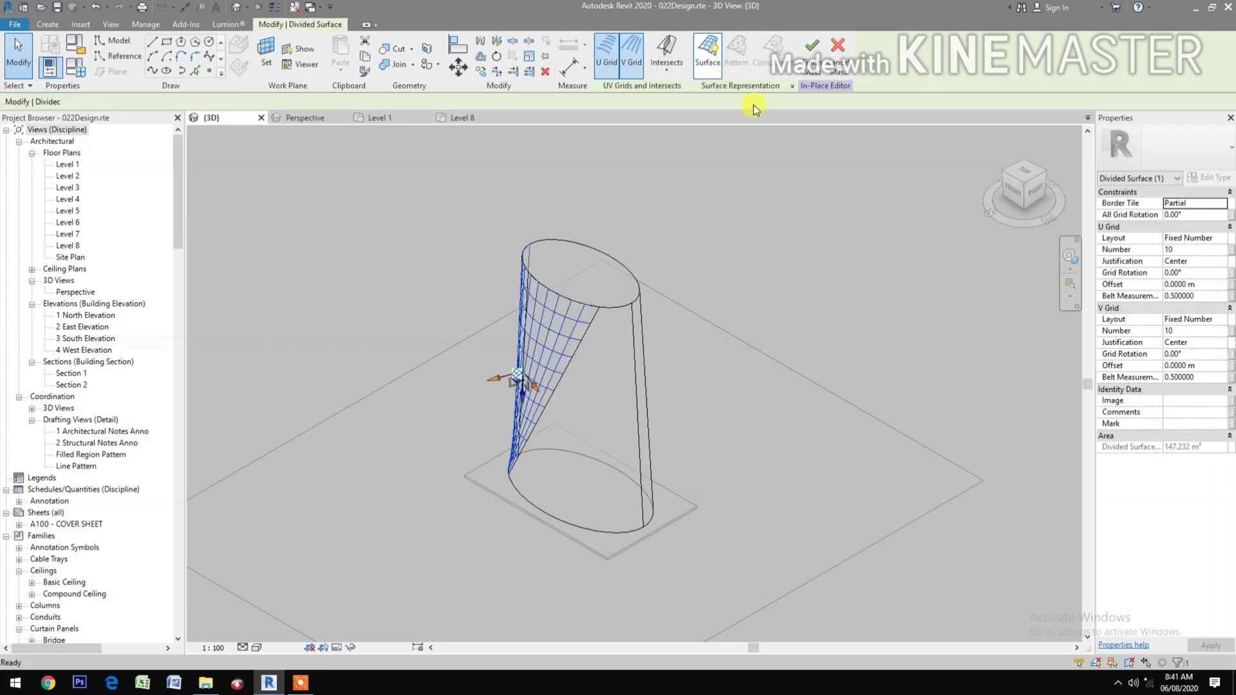
{"action": "left_click", "coordinate": [1205, 251]}
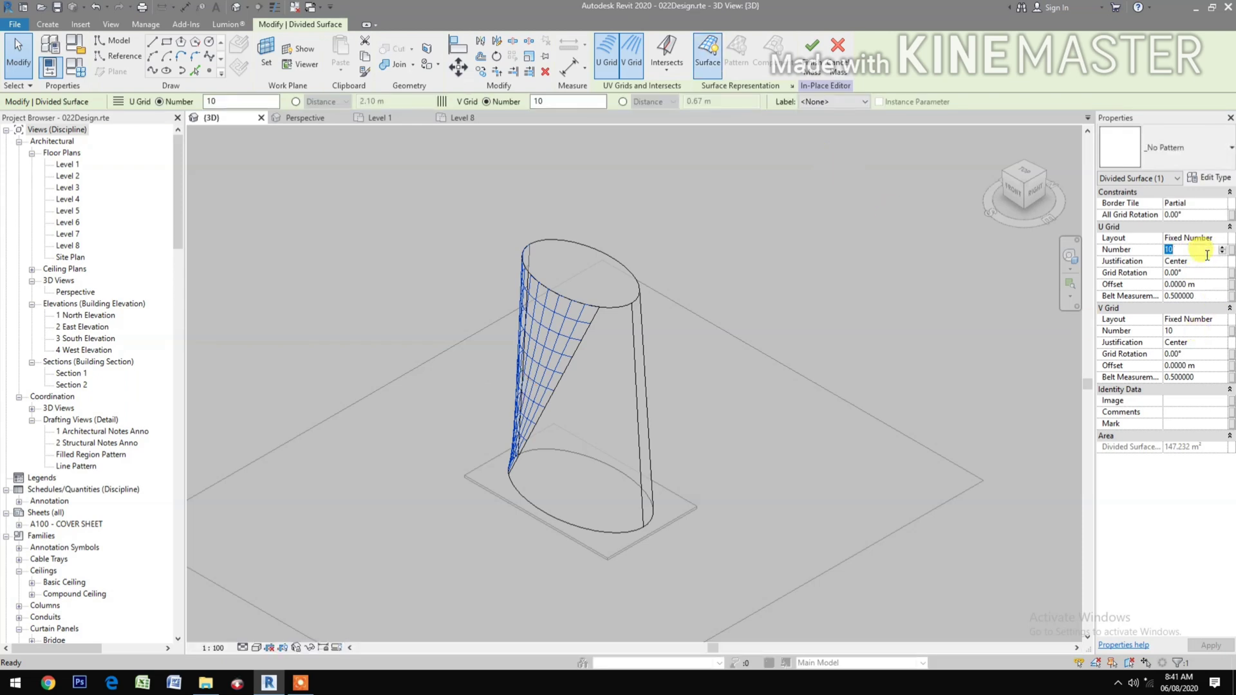
{"action": "left_click", "coordinate": [1183, 331]}
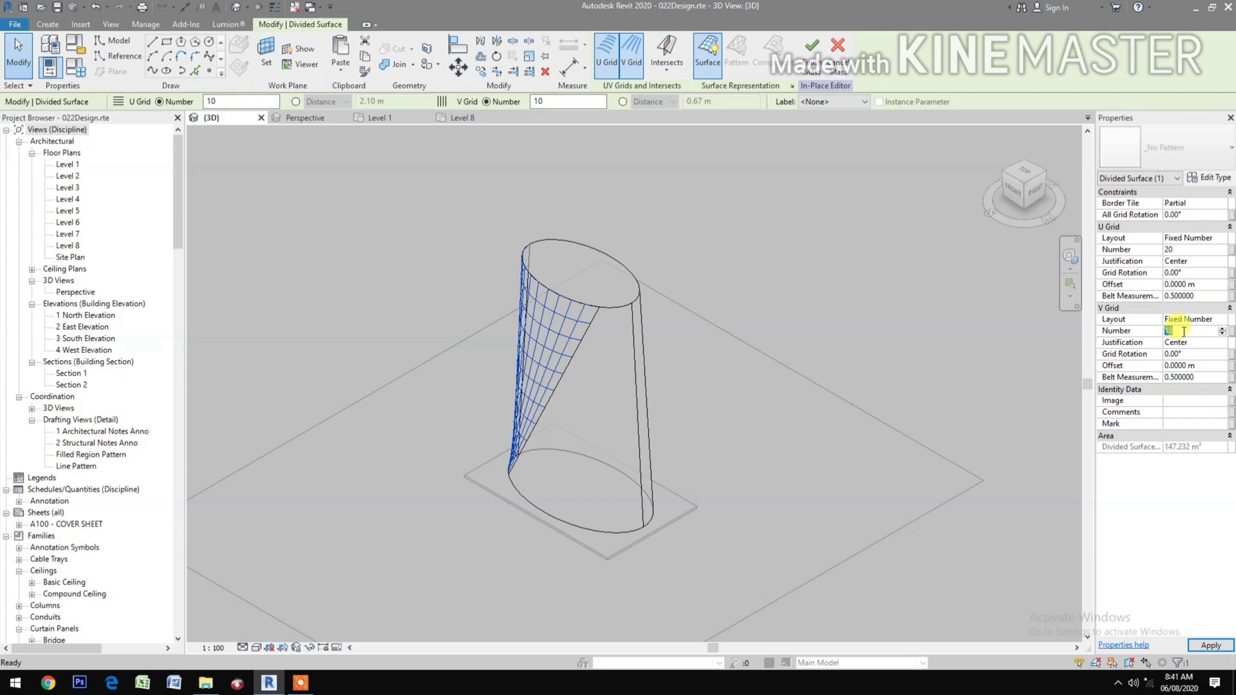
{"action": "left_click", "coordinate": [886, 338]}
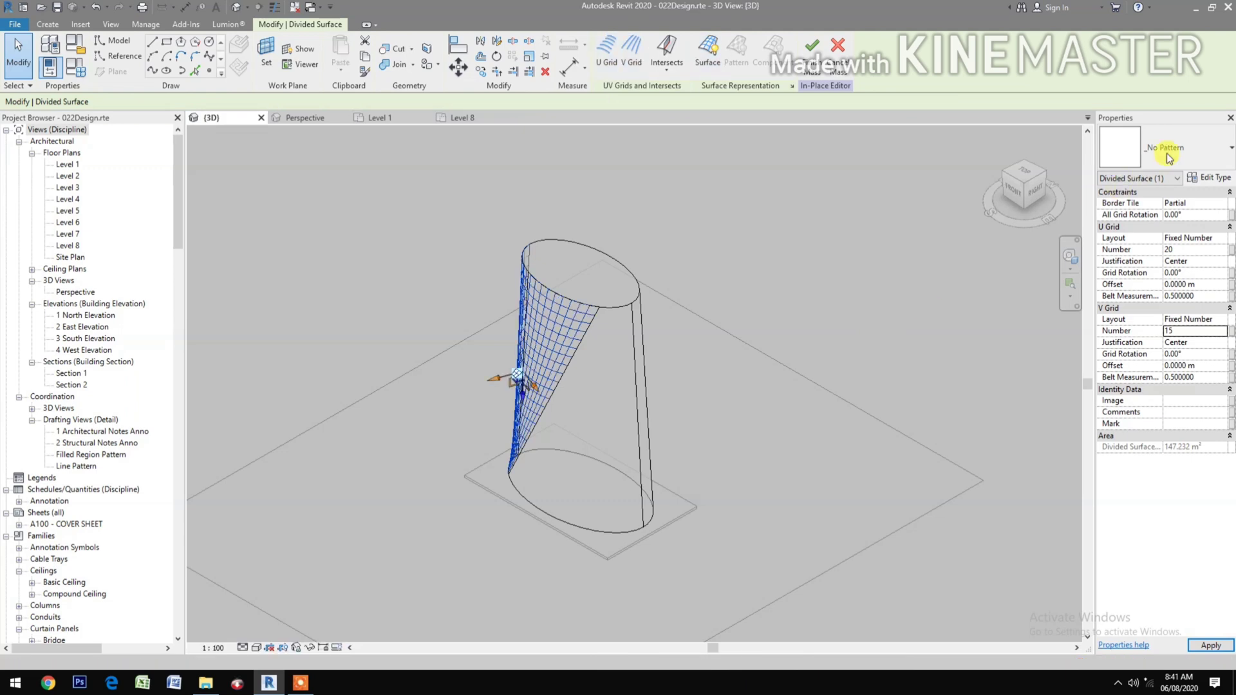
Step: Apply the Triangle (flat) panel pattern to the divided surface
{"action": "left_click", "coordinate": [1164, 180]}
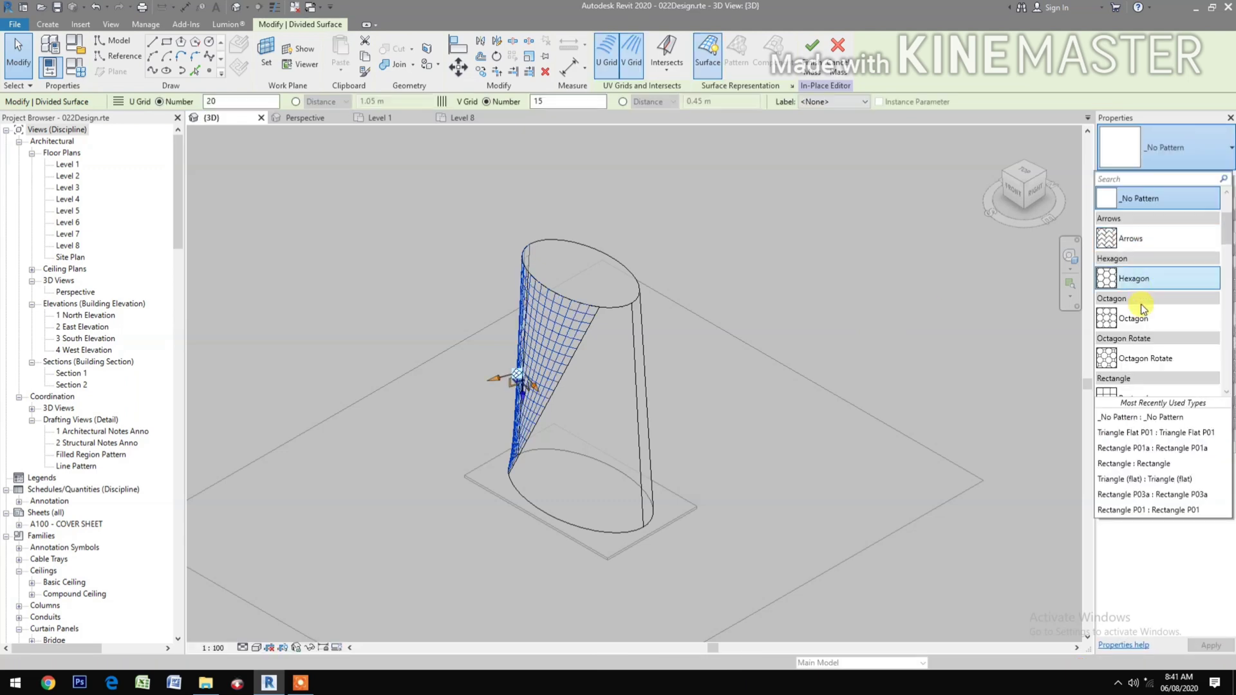
{"action": "scroll", "coordinate": [1144, 356], "scroll_direction": "down", "scroll_amount": 4}
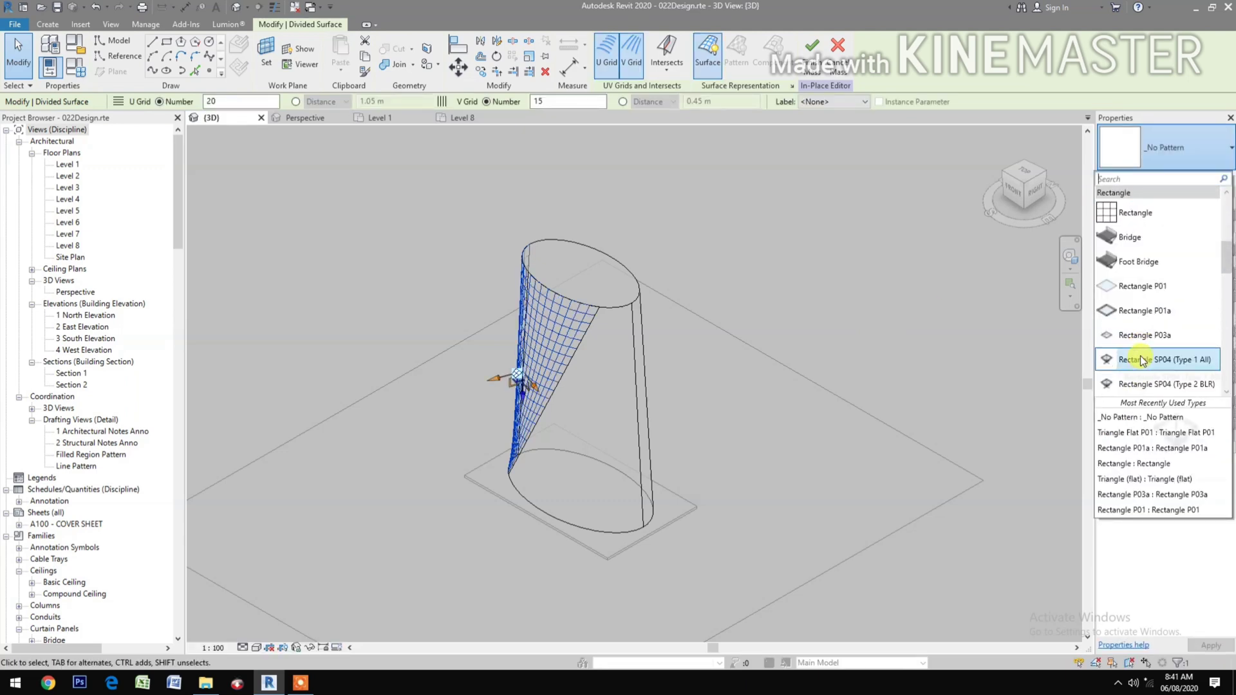
{"action": "scroll", "coordinate": [1140, 358], "scroll_direction": "down", "scroll_amount": 5}
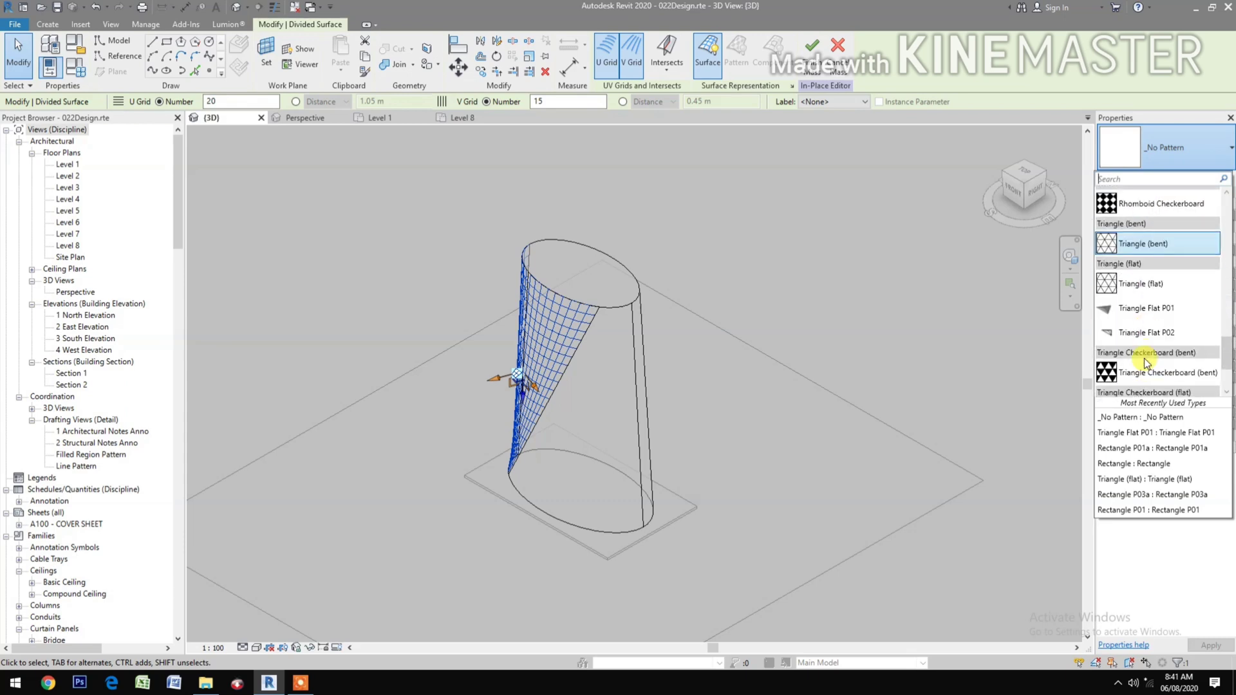
{"action": "key", "text": "Down"}
{"action": "key", "text": "Down"}
{"action": "key", "text": "Down"}
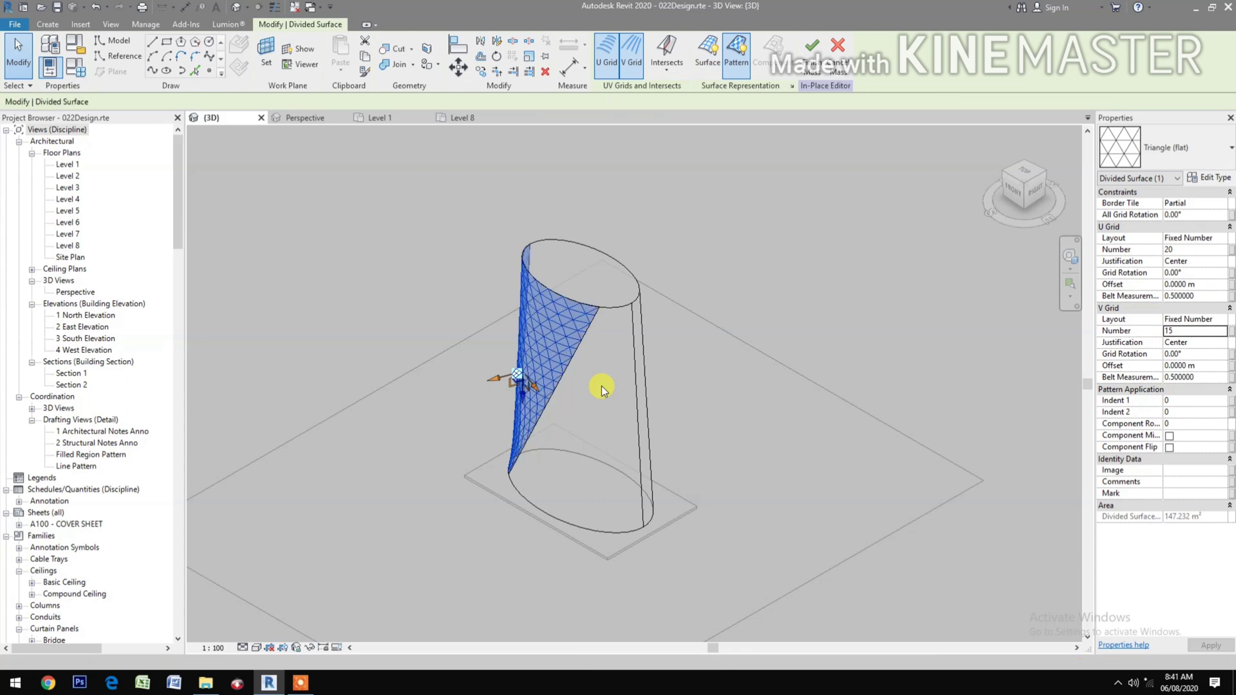
{"action": "left_click", "coordinate": [620, 310]}
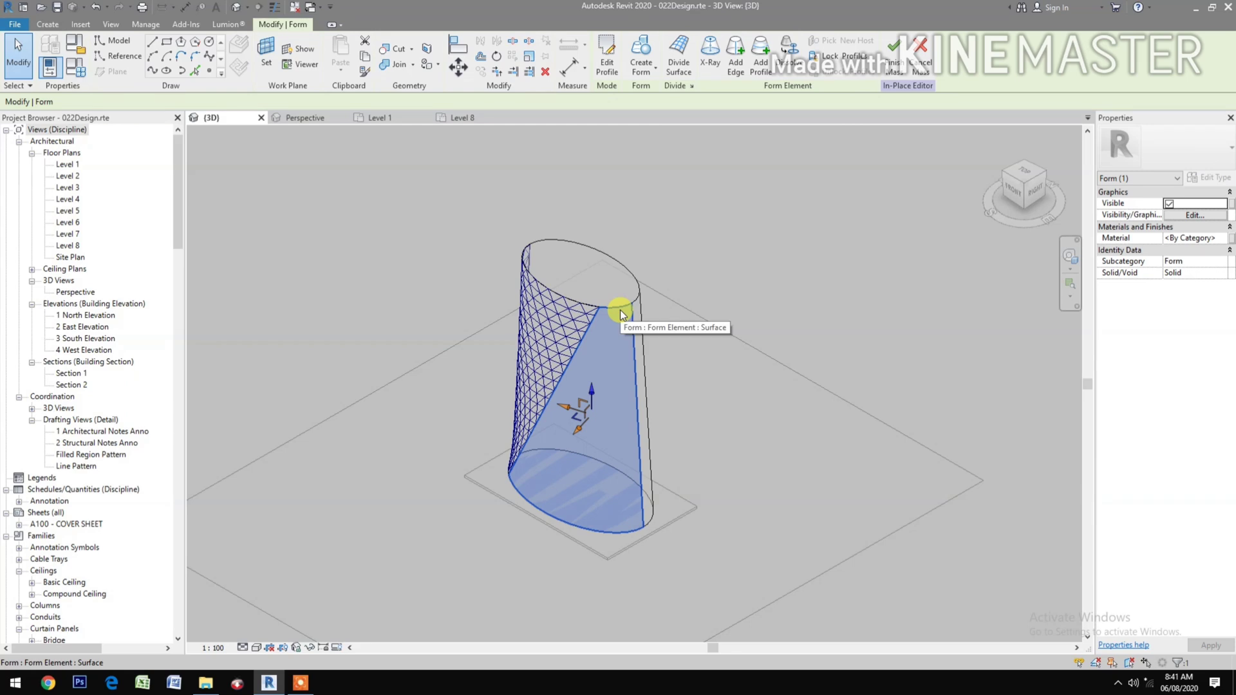
Step: Reduce the second face's Positive Offset from 7 m to 0.5 m
{"action": "left_click", "coordinate": [663, 56]}
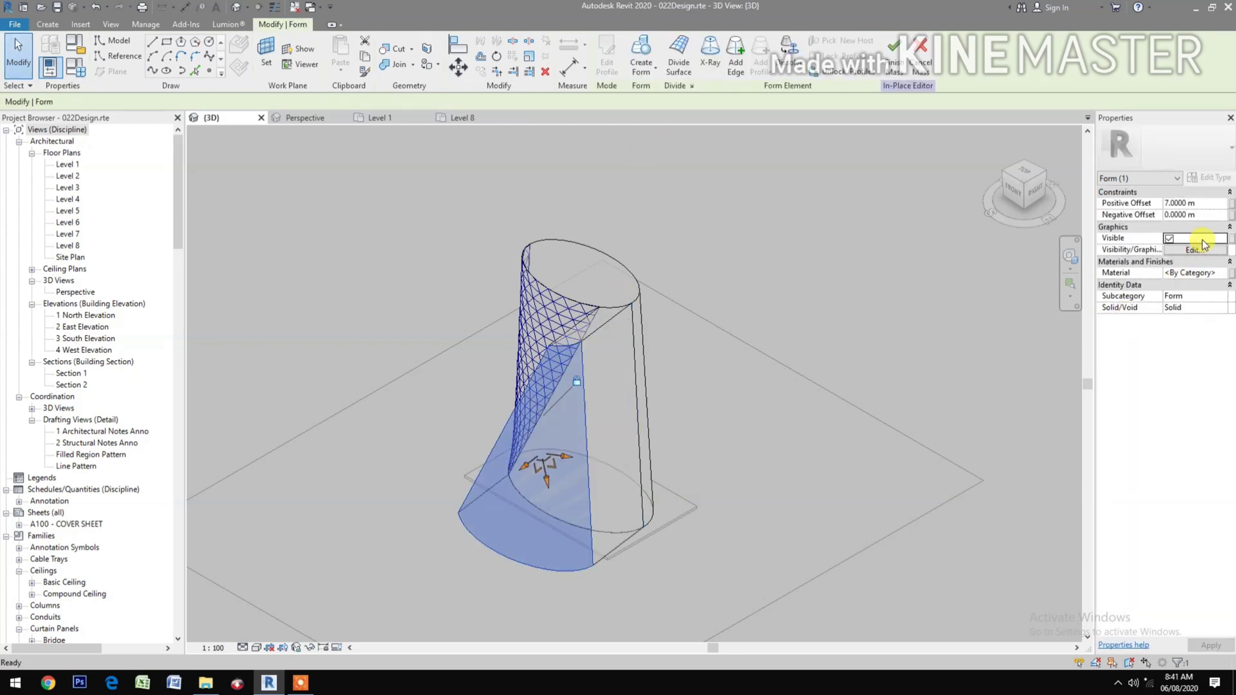
{"action": "left_click", "coordinate": [1218, 204]}
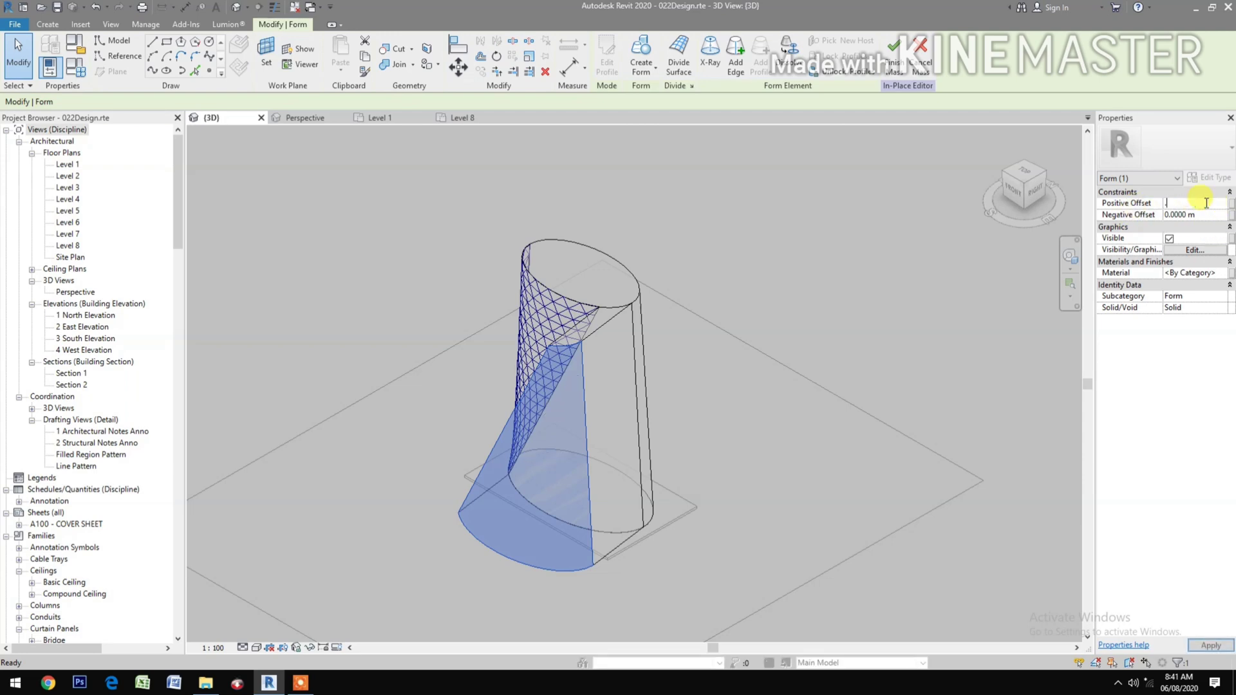
{"action": "type", "text": ".5"}
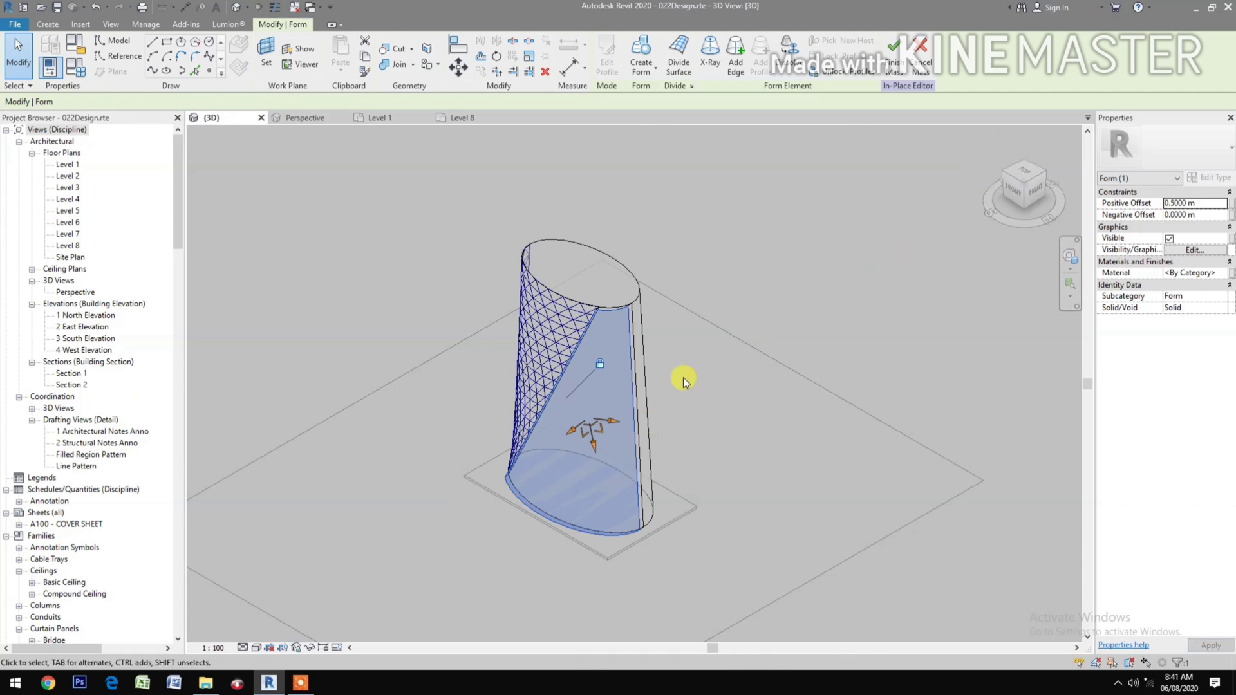
Step: Divide the second face into a 10 by 10 grid with the Rectangle pattern
{"action": "left_click", "coordinate": [681, 55]}
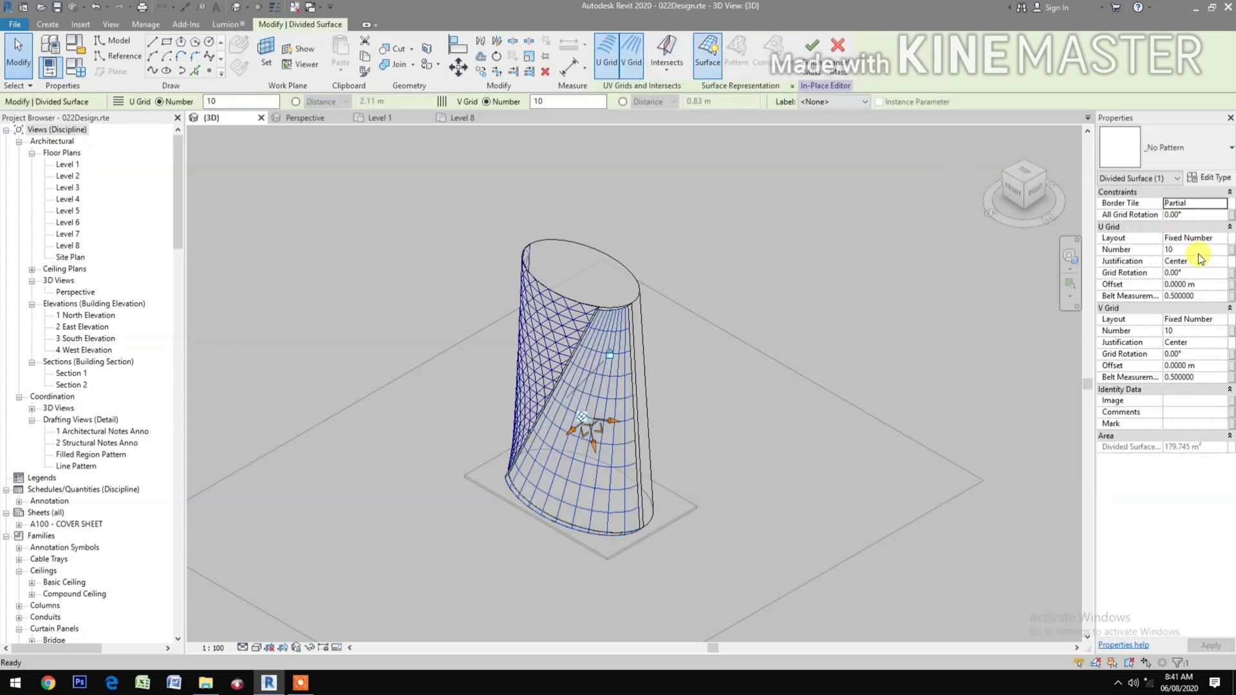
{"action": "left_click", "coordinate": [1164, 151]}
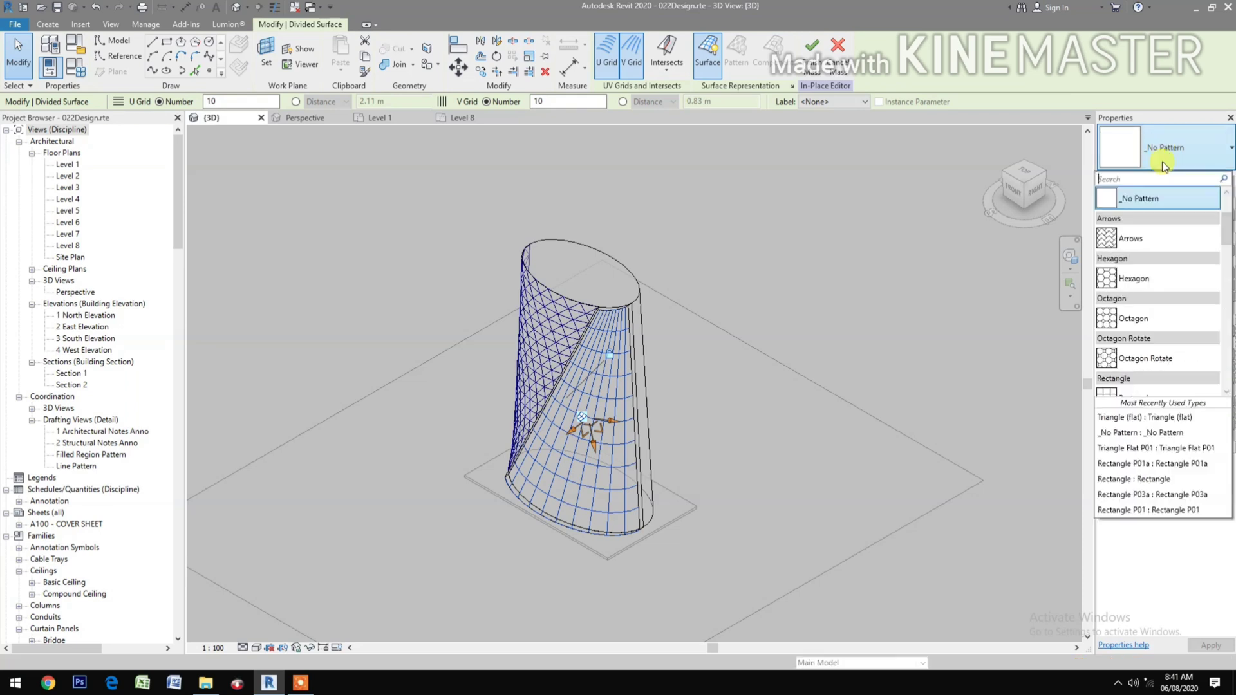
{"action": "scroll", "coordinate": [1156, 364], "scroll_direction": "down", "scroll_amount": 5}
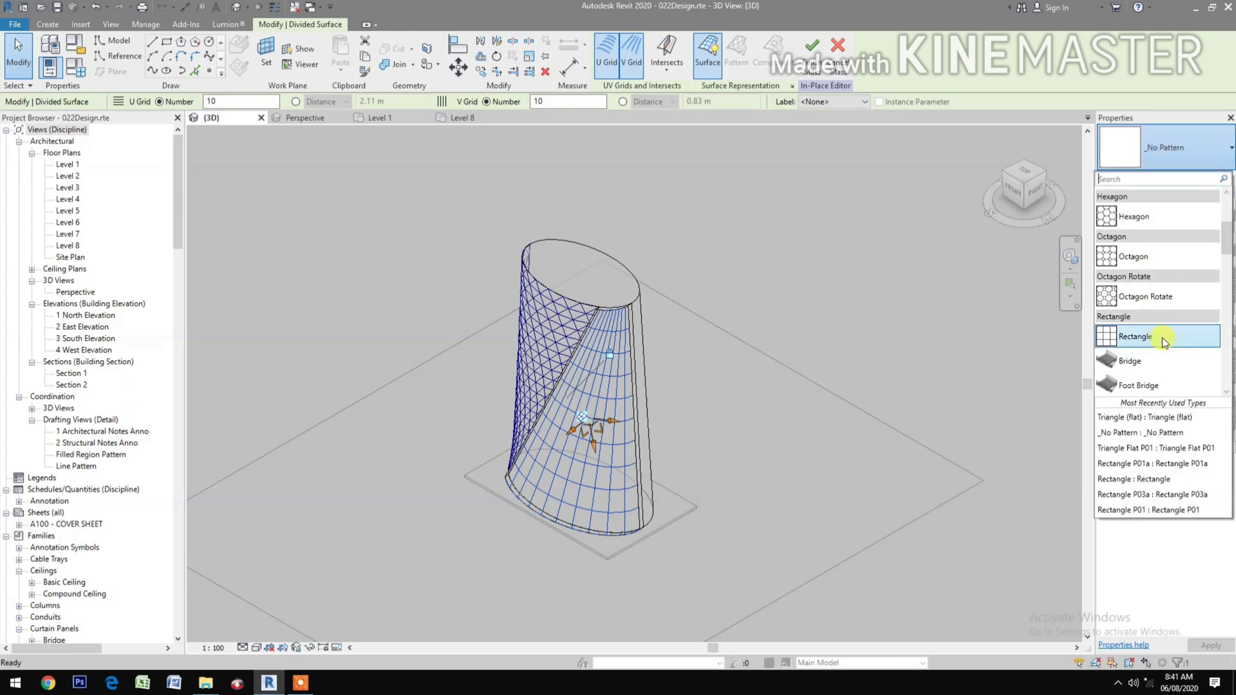
{"action": "left_click", "coordinate": [1154, 366]}
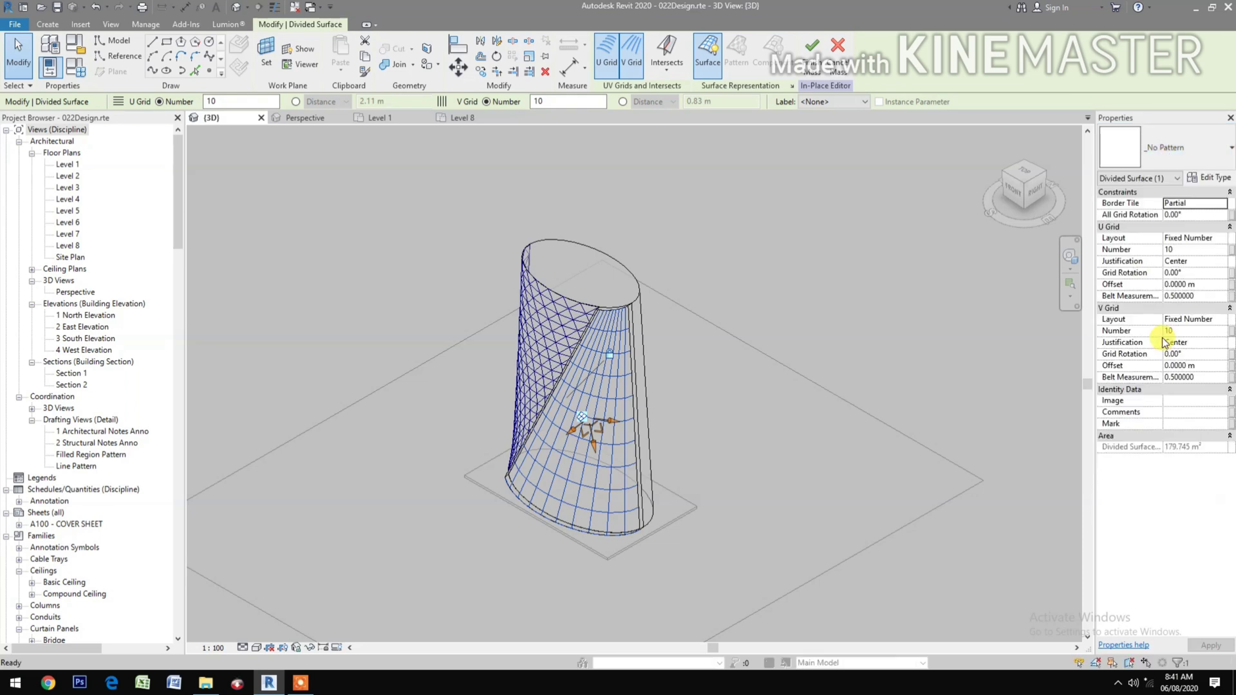
Step: Switch the divided surface to the Rectangle P01a panel type and deselect it
{"action": "left_click", "coordinate": [1194, 145]}
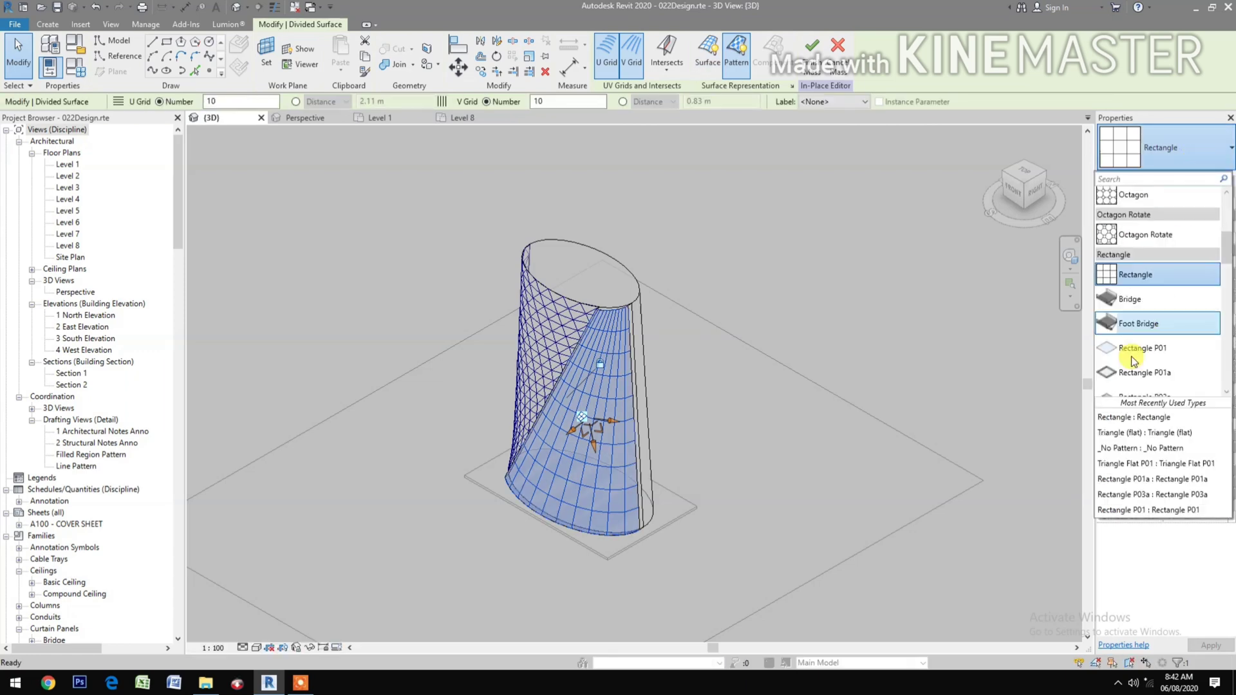
{"action": "mouse_move", "coordinate": [1150, 372]}
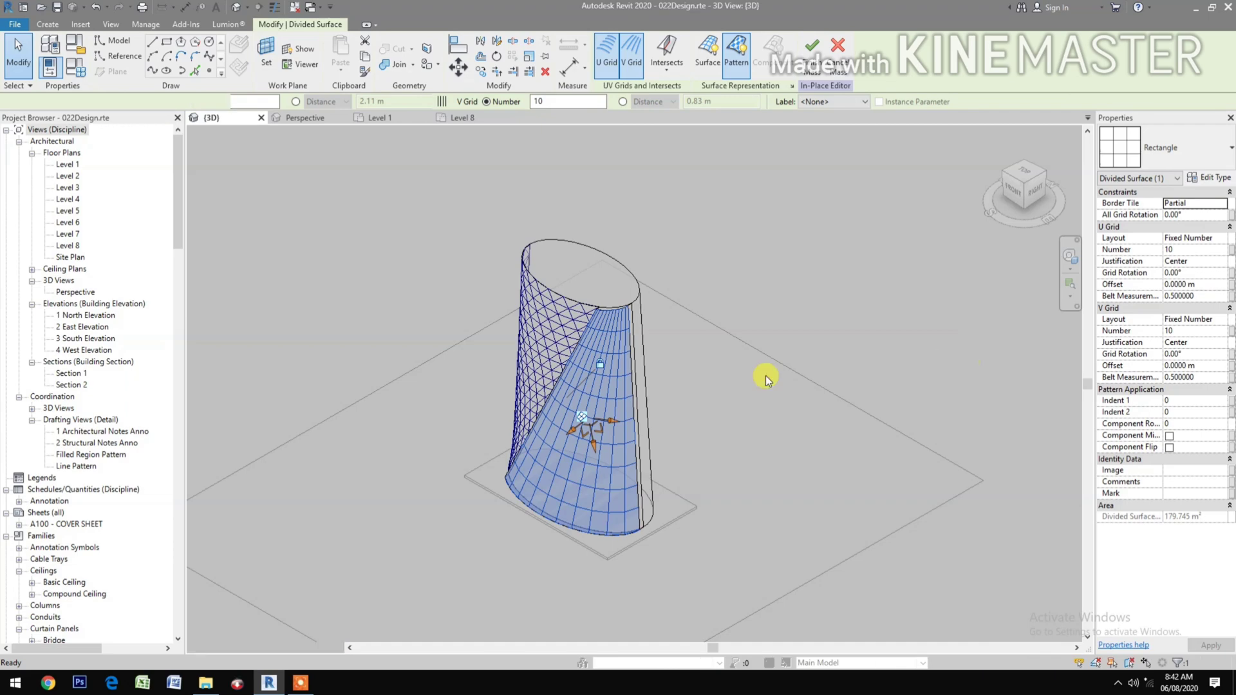
{"action": "scroll", "coordinate": [641, 292], "scroll_direction": "up", "scroll_amount": 2}
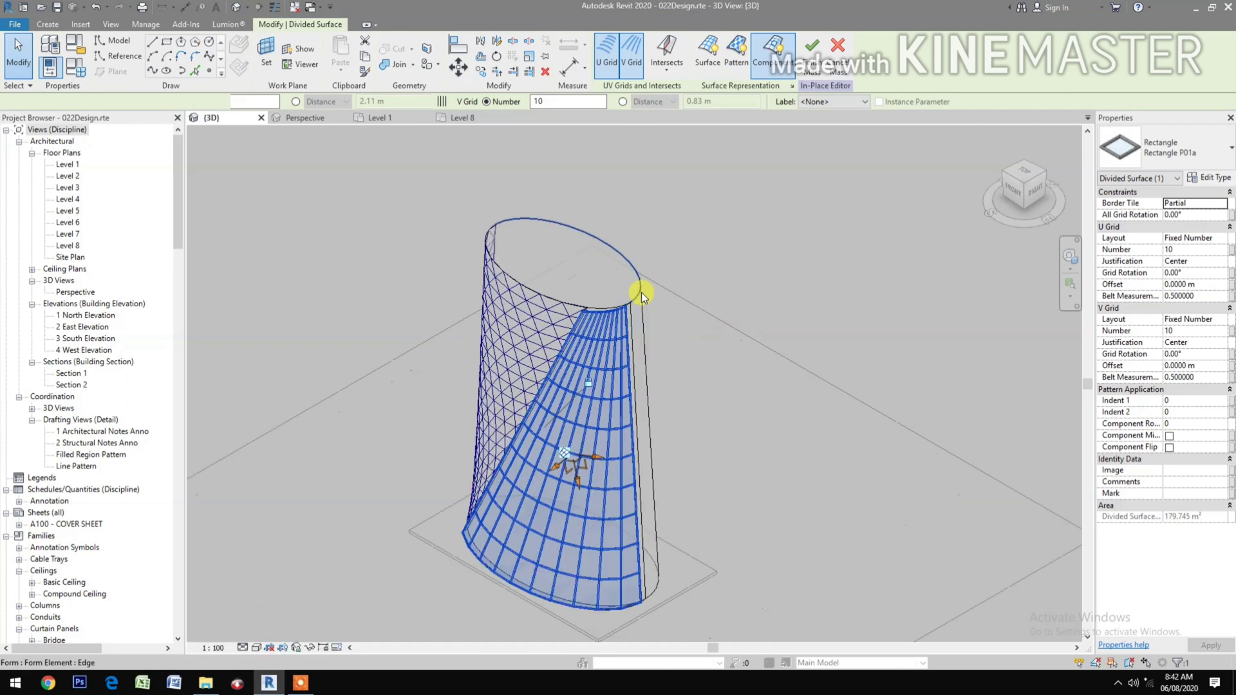
{"action": "scroll", "coordinate": [641, 292], "scroll_direction": "up", "scroll_amount": 2}
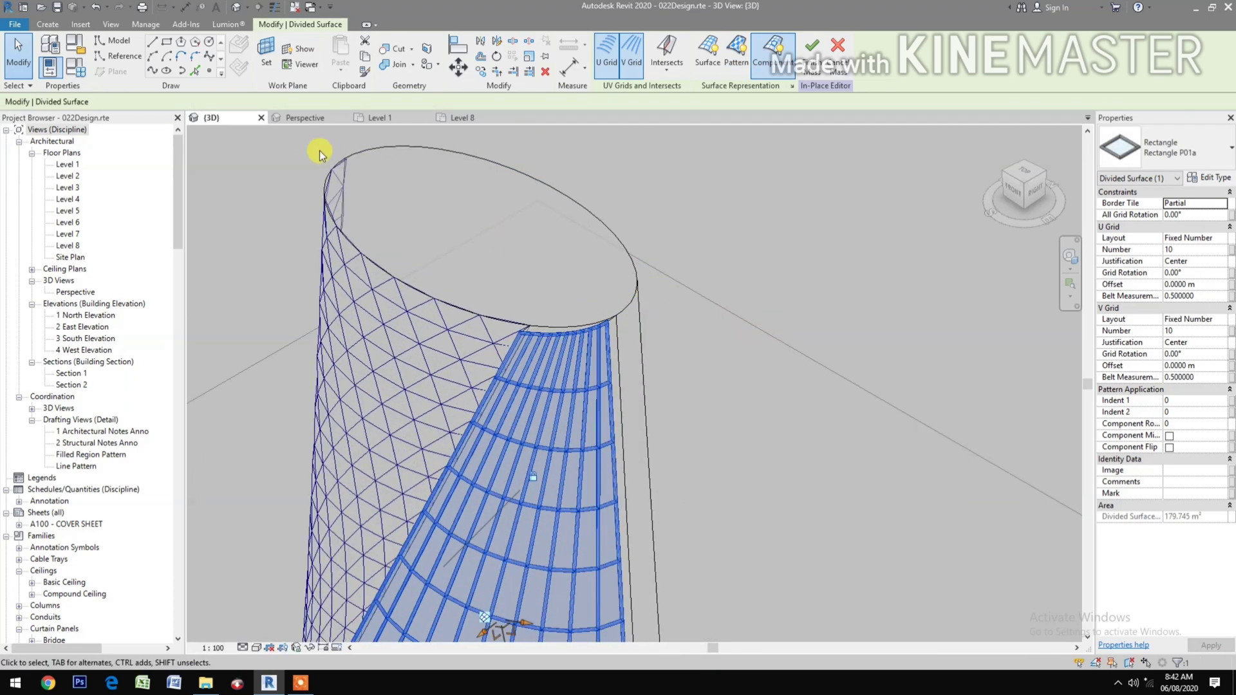
{"action": "left_click", "coordinate": [512, 217]}
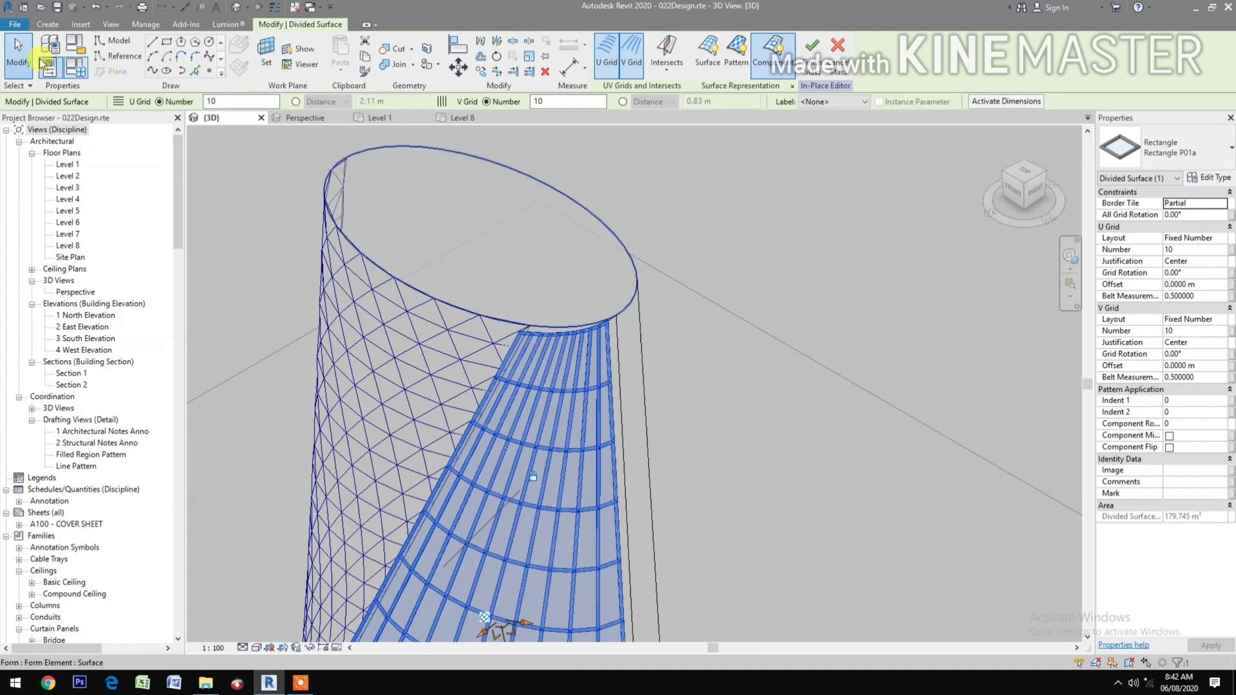
{"action": "left_click", "coordinate": [49, 25]}
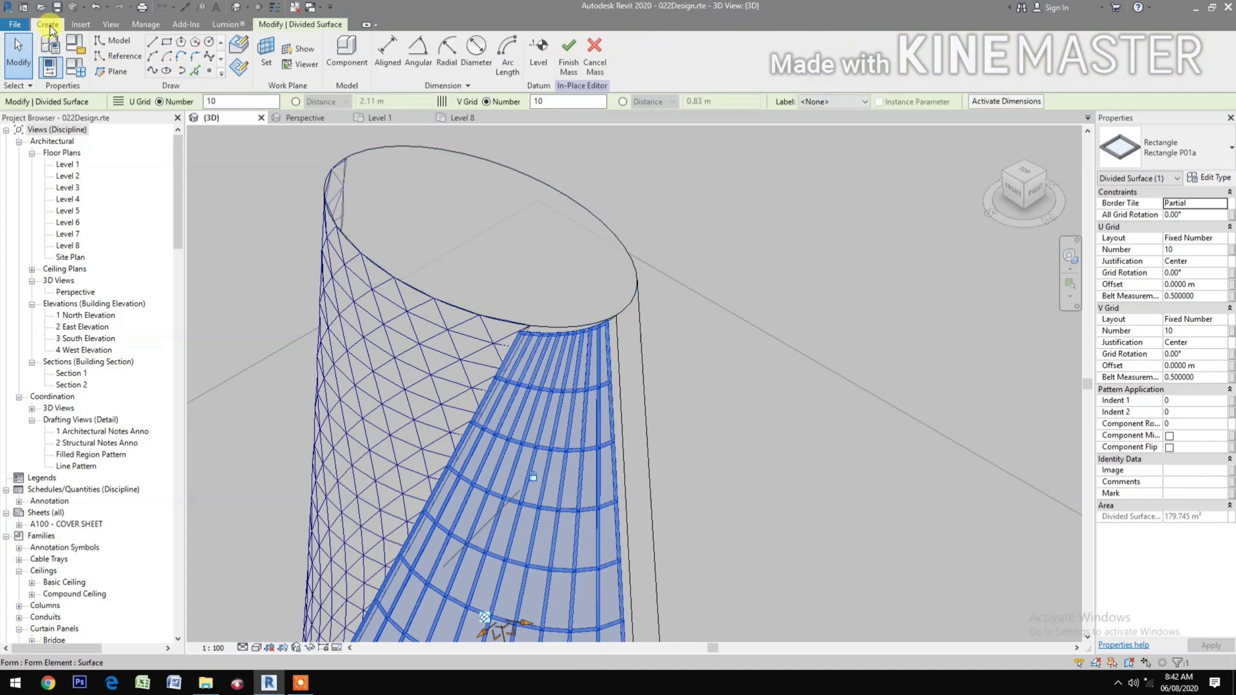
{"action": "left_click", "coordinate": [705, 358]}
{"action": "middle_click_drag", "start_coordinate": [705, 357], "coordinate": [950, 178], "text": "shift"}
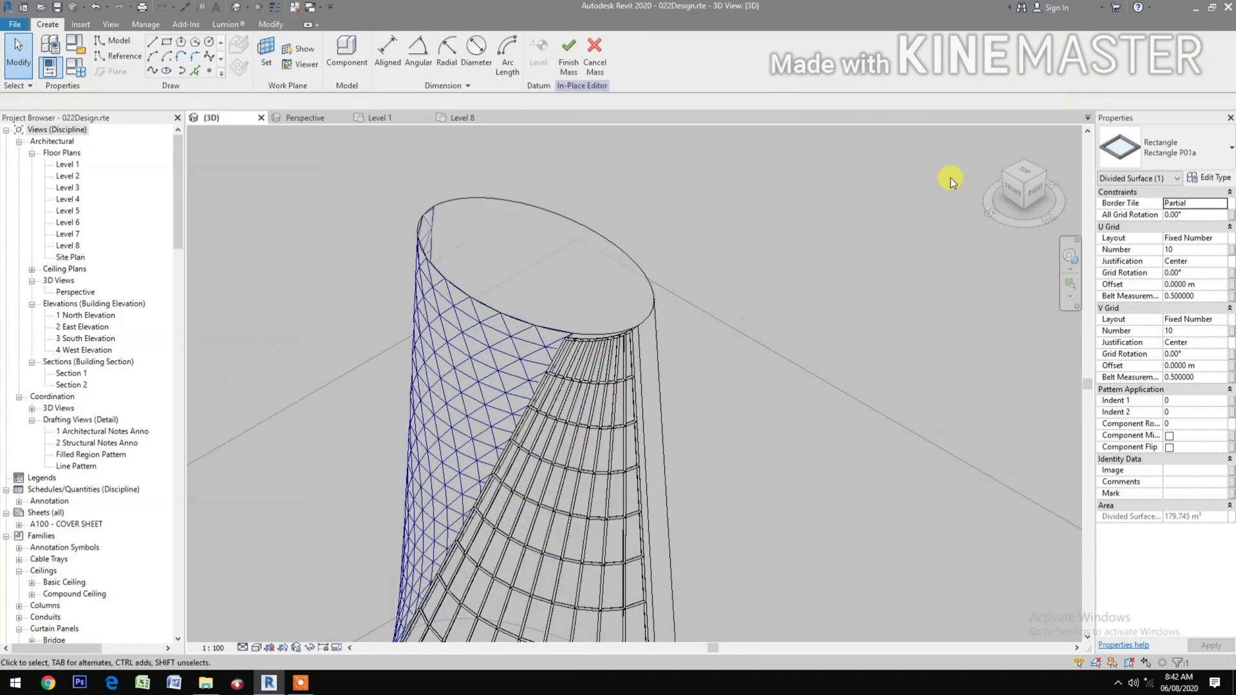
Step: Change the triangle-panel surface to Triangle Flat P01 and finish the in-place mass
{"action": "left_click", "coordinate": [1004, 172]}
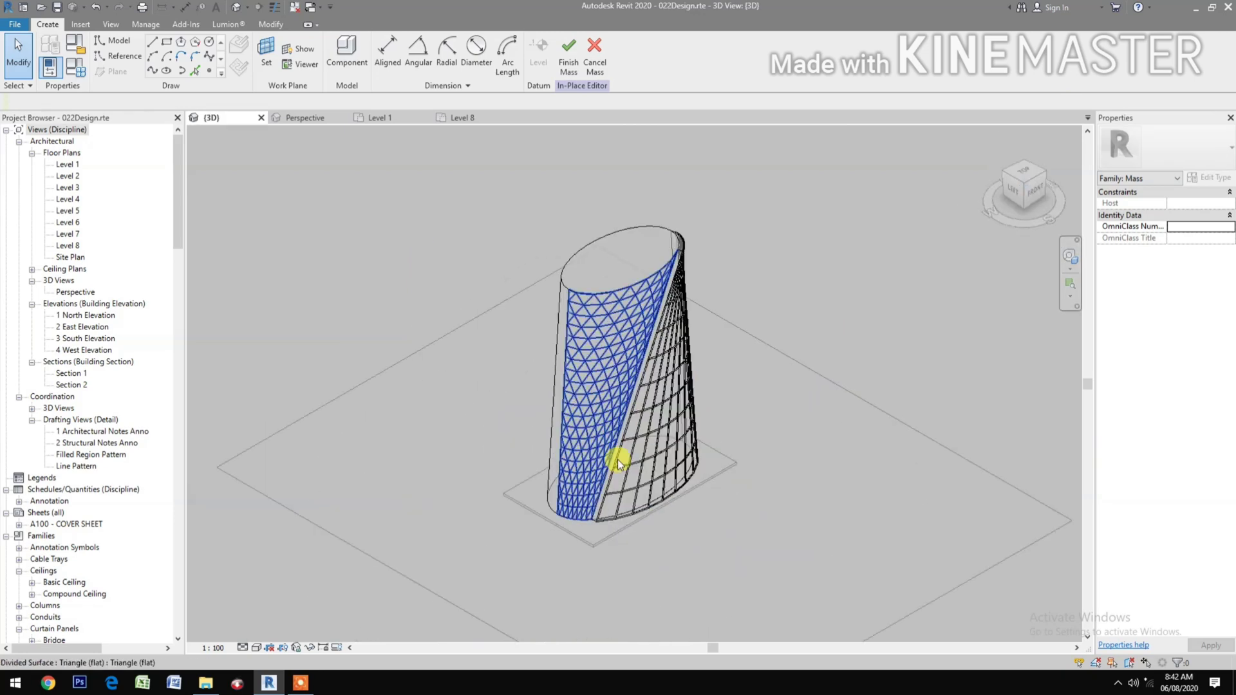
{"action": "scroll", "coordinate": [705, 350], "scroll_direction": "up", "scroll_amount": 3}
{"action": "middle_click_drag", "start_coordinate": [744, 380], "coordinate": [744, 402]}
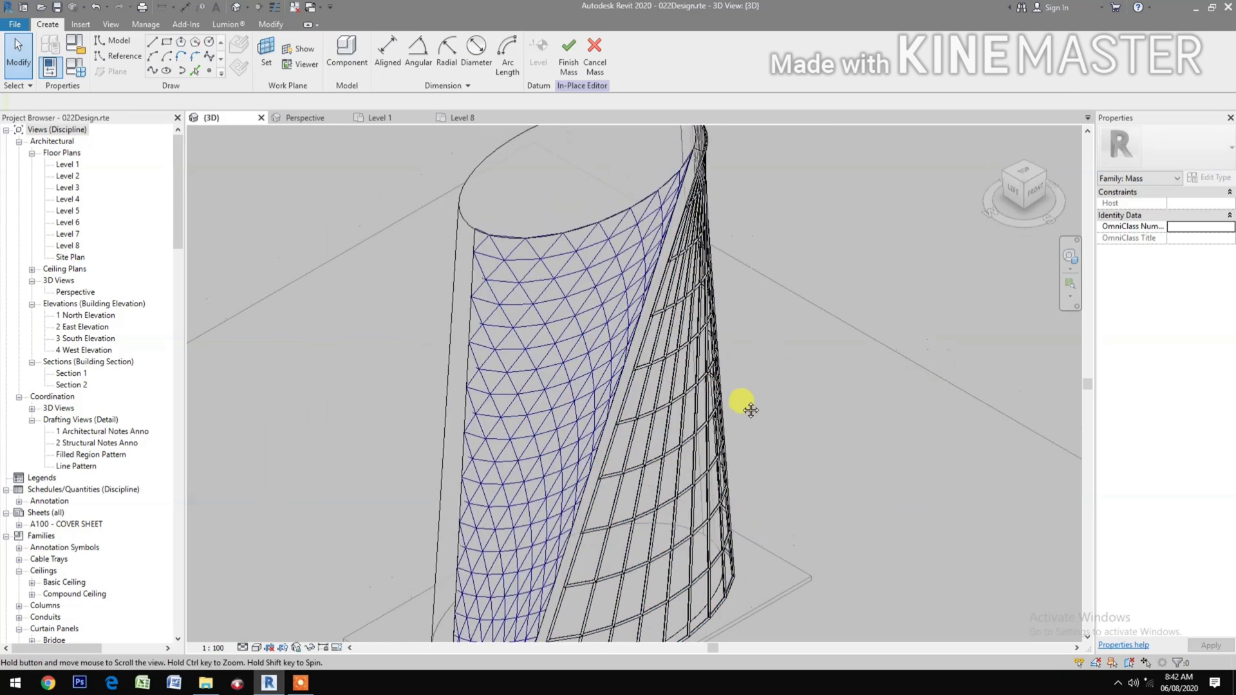
{"action": "left_click", "coordinate": [591, 287]}
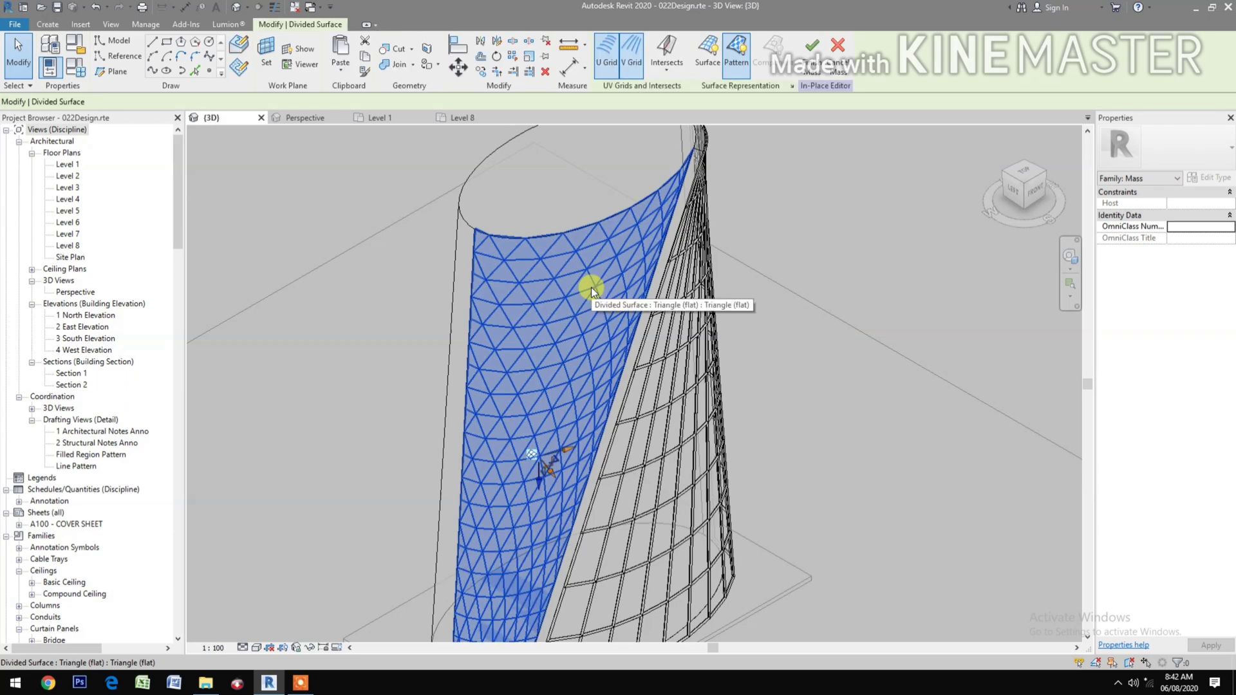
{"action": "left_click", "coordinate": [1173, 152]}
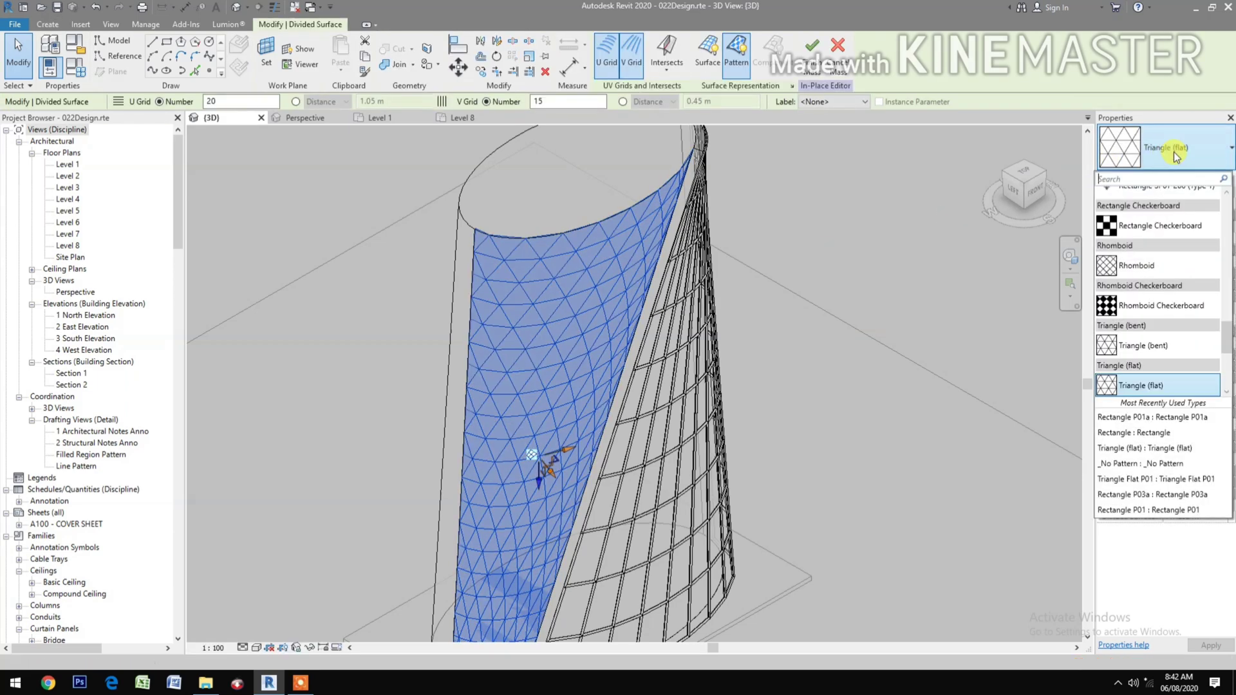
{"action": "scroll", "coordinate": [1129, 388], "scroll_direction": "down", "scroll_amount": 5}
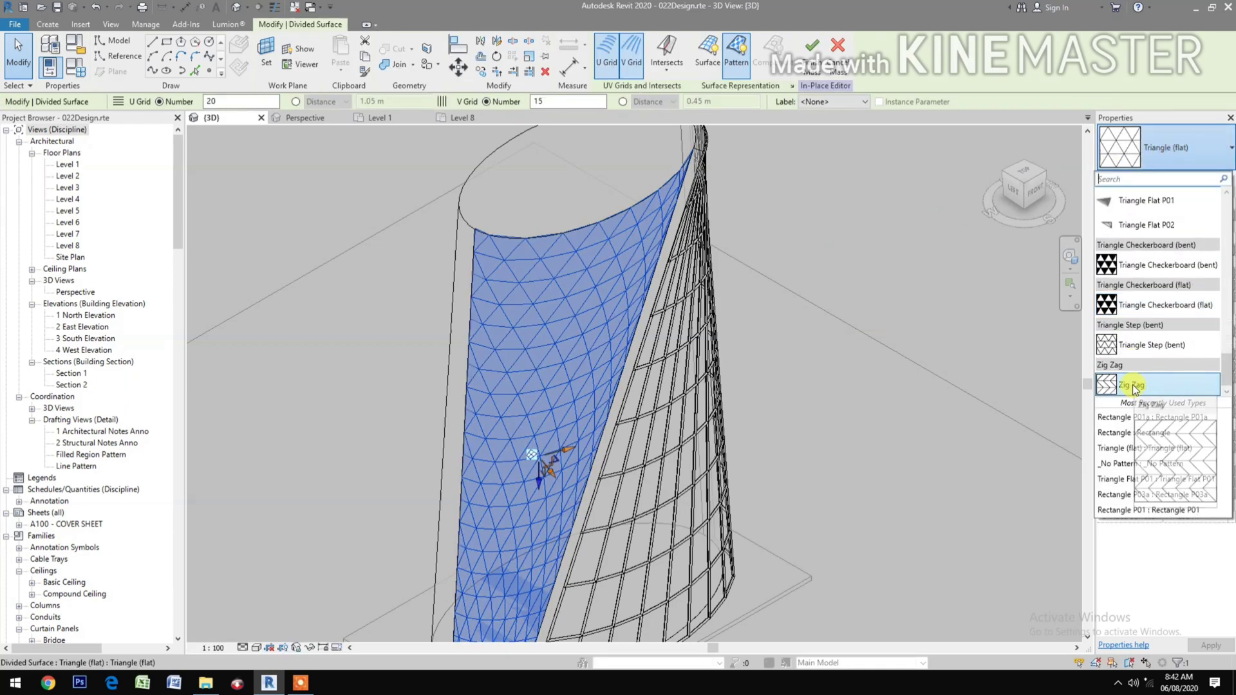
{"action": "scroll", "coordinate": [1172, 363], "scroll_direction": "up", "scroll_amount": 3}
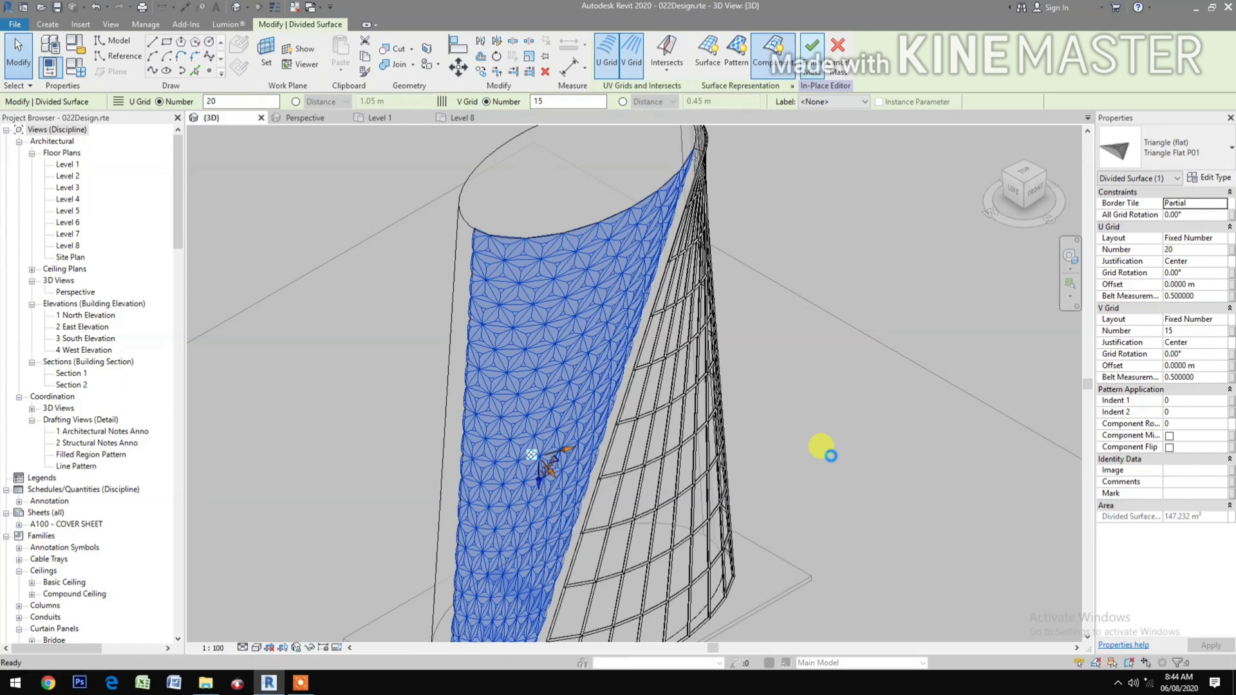
{"action": "middle_click_drag", "start_coordinate": [790, 299], "coordinate": [785, 496]}
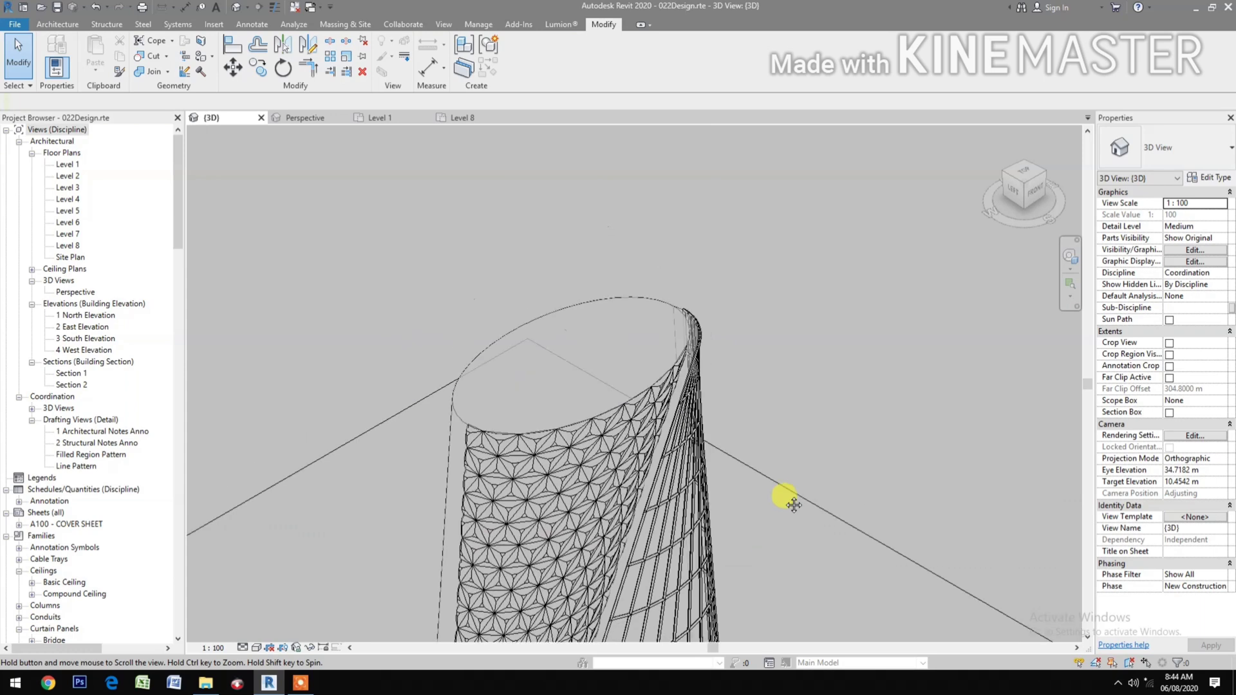
Step: Select the Basic Wall 200mm Thk. CMU wall type
{"action": "left_click", "coordinate": [58, 29]}
{"action": "left_click", "coordinate": [52, 75]}
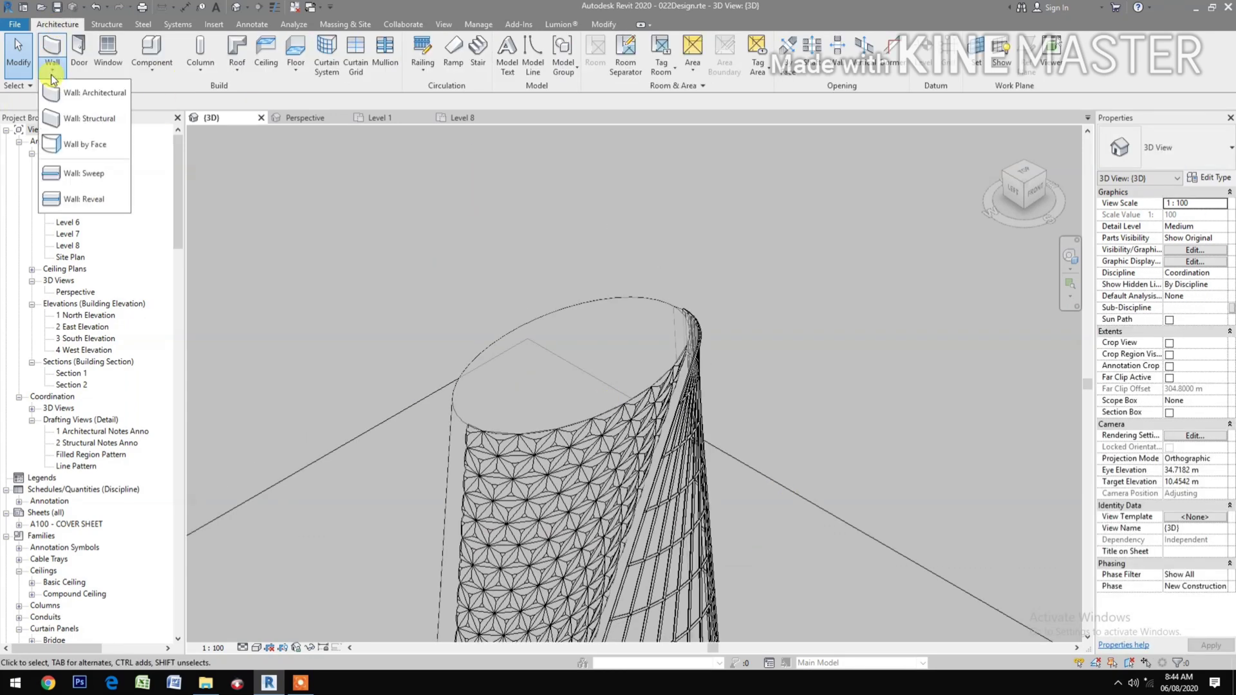
{"action": "left_click", "coordinate": [73, 98]}
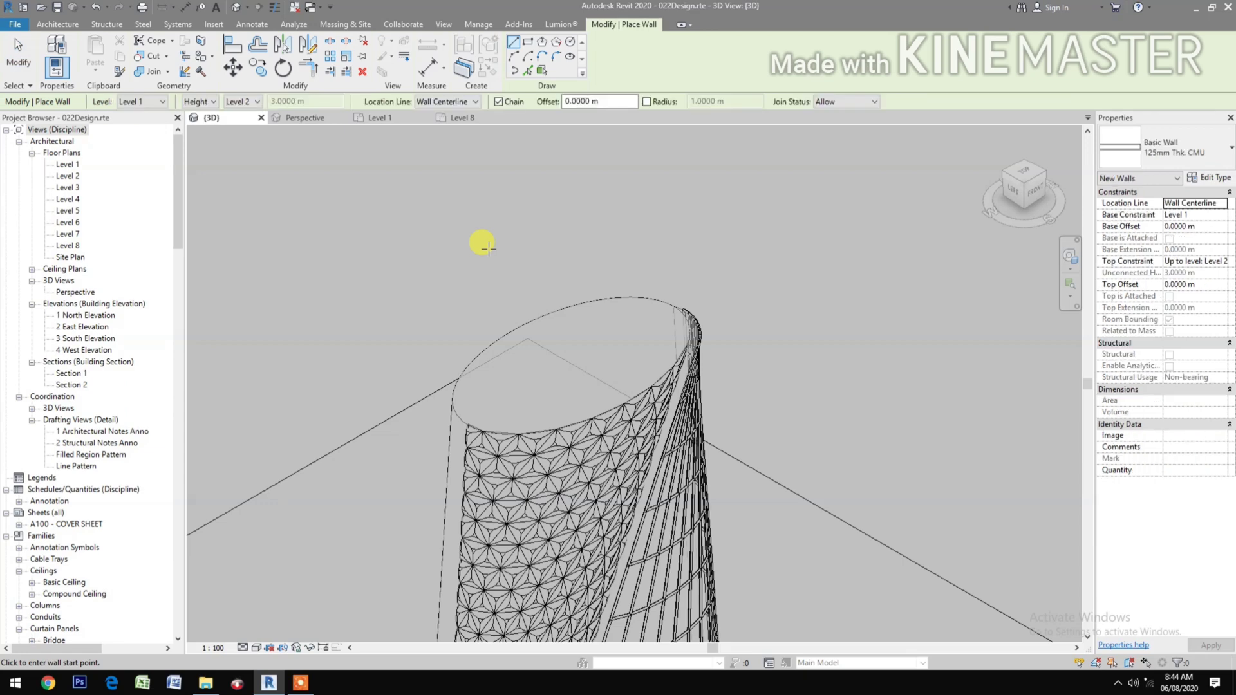
{"action": "left_click", "coordinate": [1208, 154]}
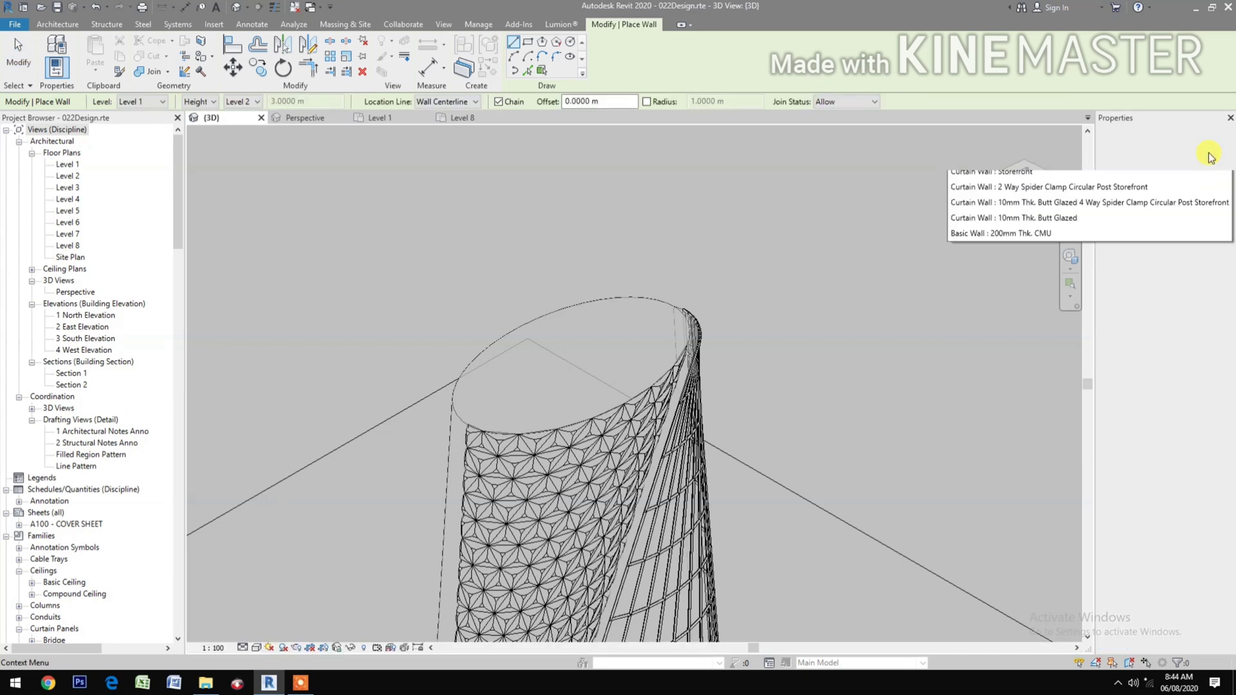
{"action": "left_click", "coordinate": [1065, 249]}
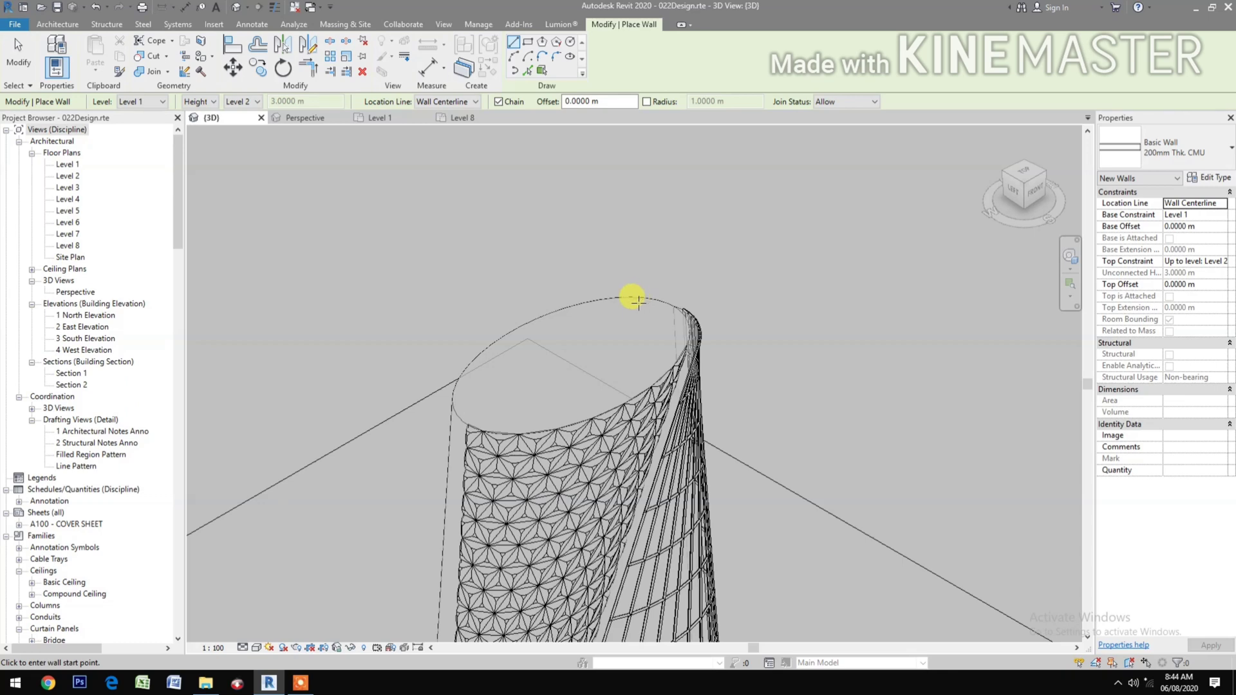
{"action": "middle_click_drag", "start_coordinate": [651, 390], "coordinate": [609, 309], "text": "shift"}
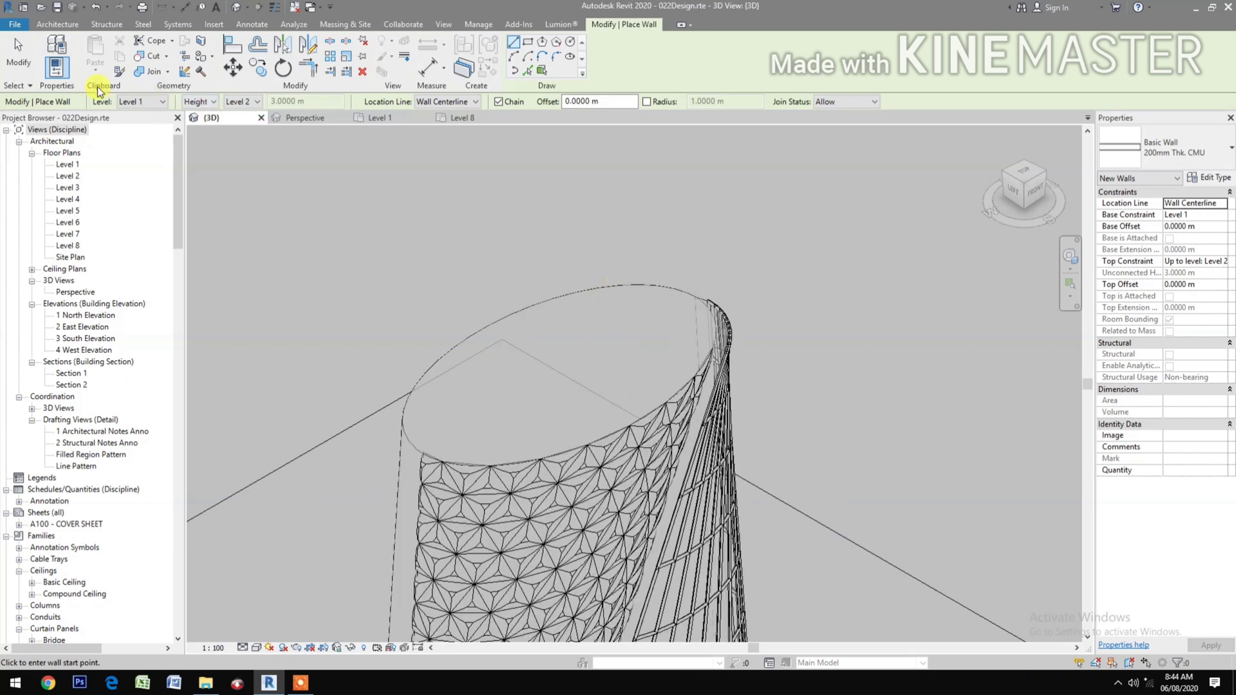
Step: Try a Wall by Face on the tower's mass face, then cancel the failed wall
{"action": "left_click", "coordinate": [57, 24]}
{"action": "left_click", "coordinate": [53, 71]}
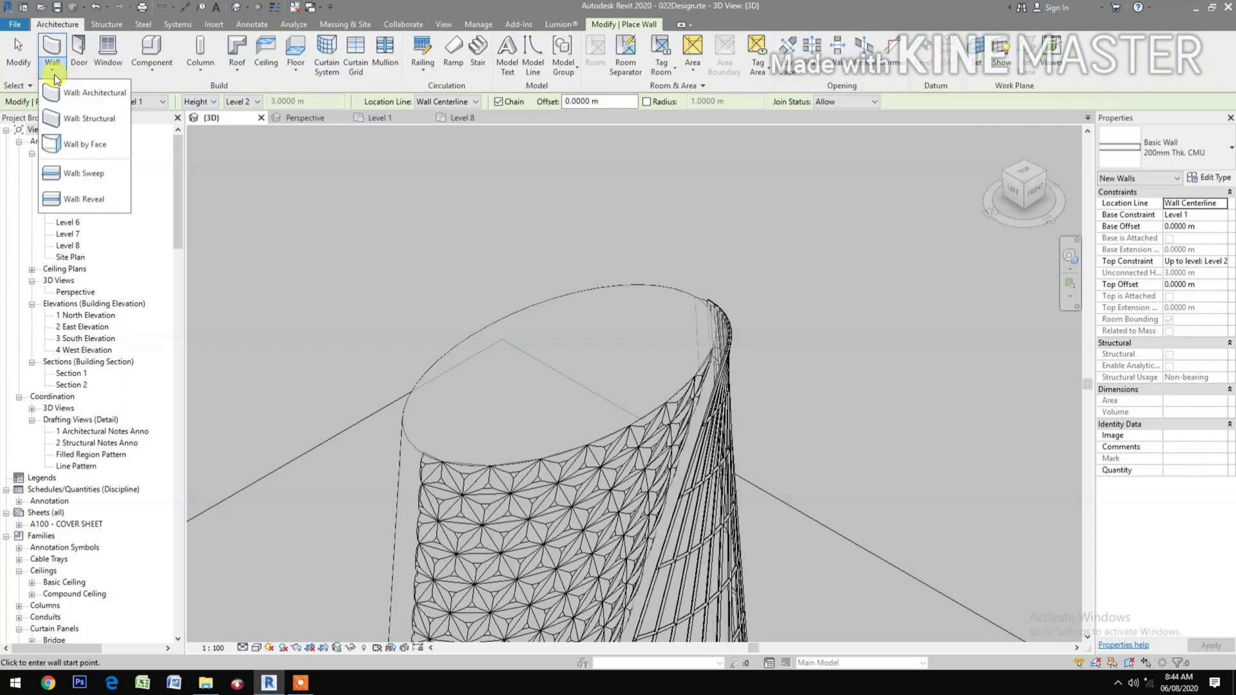
{"action": "left_click", "coordinate": [90, 148]}
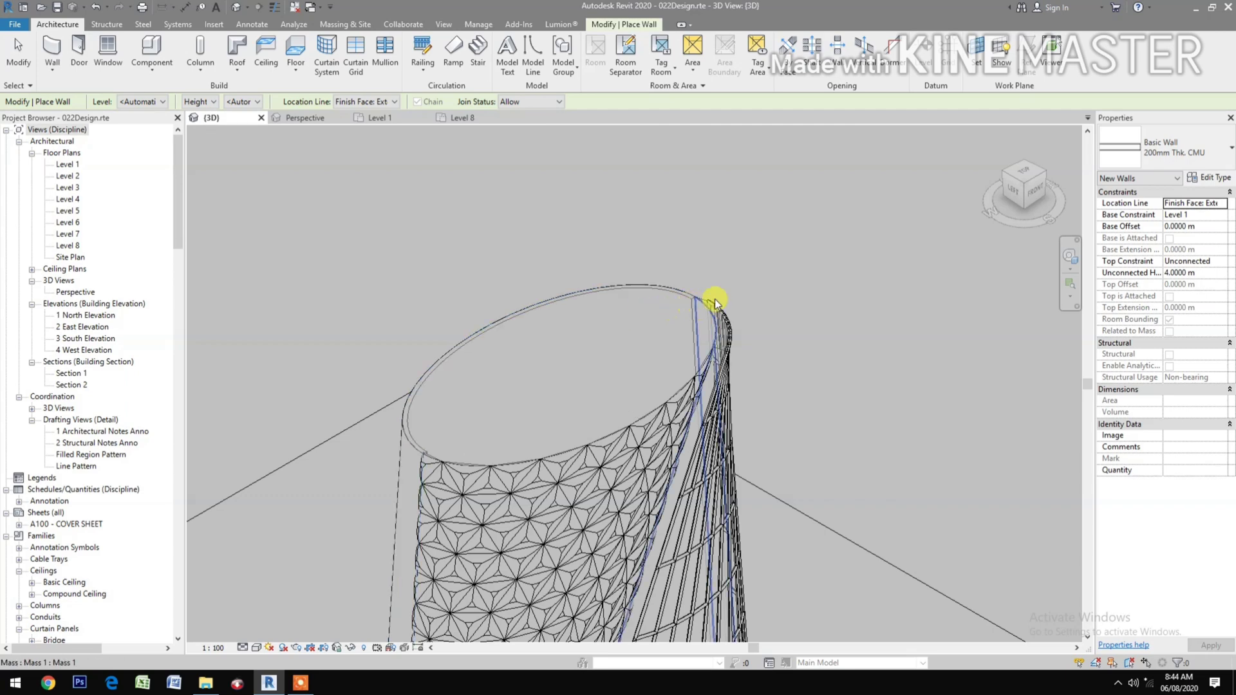
{"action": "scroll", "coordinate": [701, 306], "scroll_direction": "up", "scroll_amount": 3}
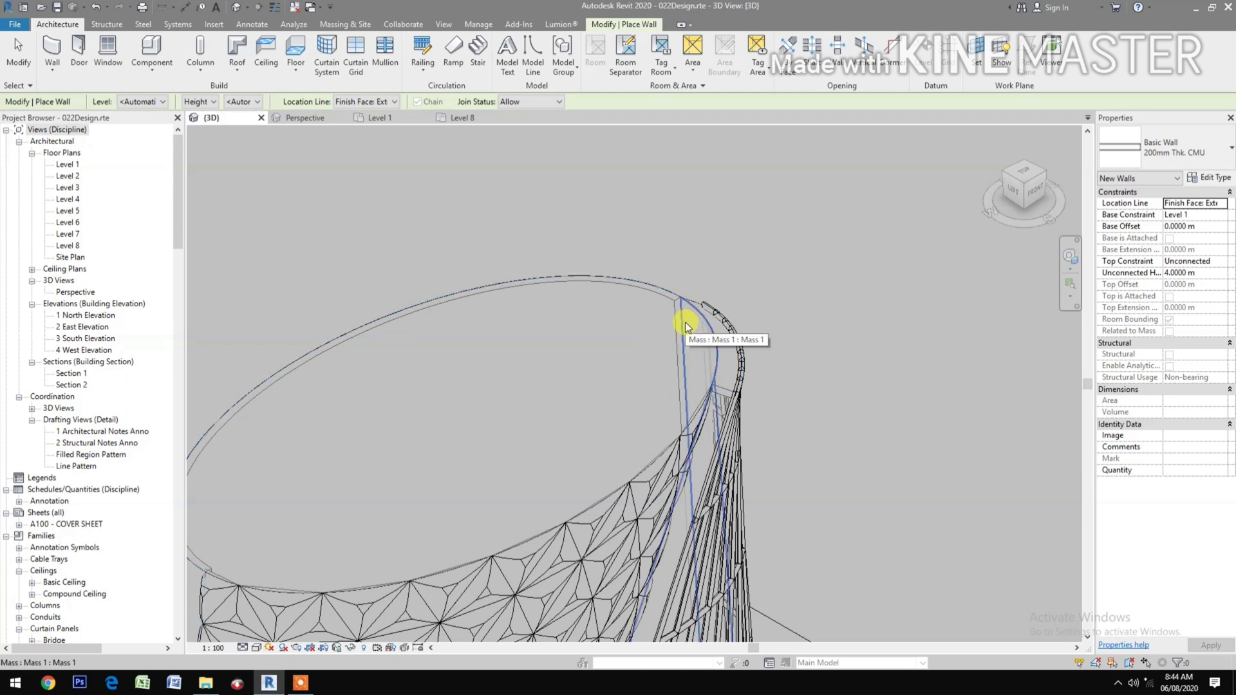
{"action": "left_click", "coordinate": [684, 325]}
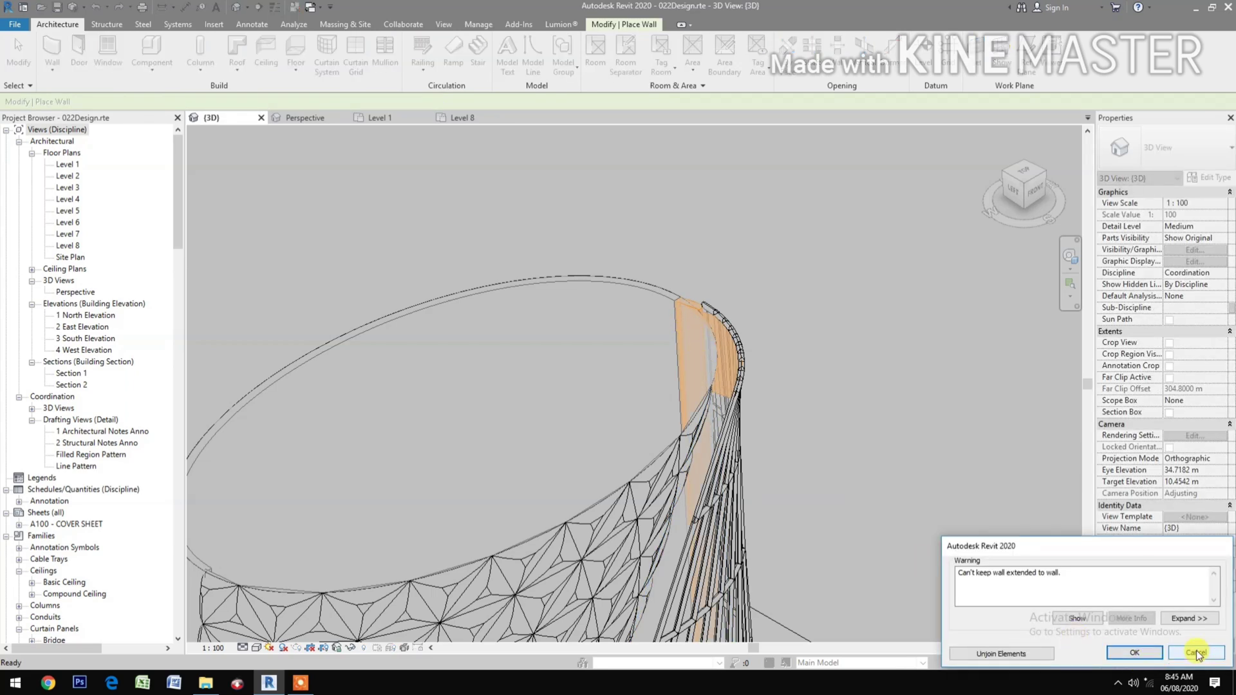
{"action": "left_click", "coordinate": [1195, 653]}
{"action": "key", "text": "Escape"}
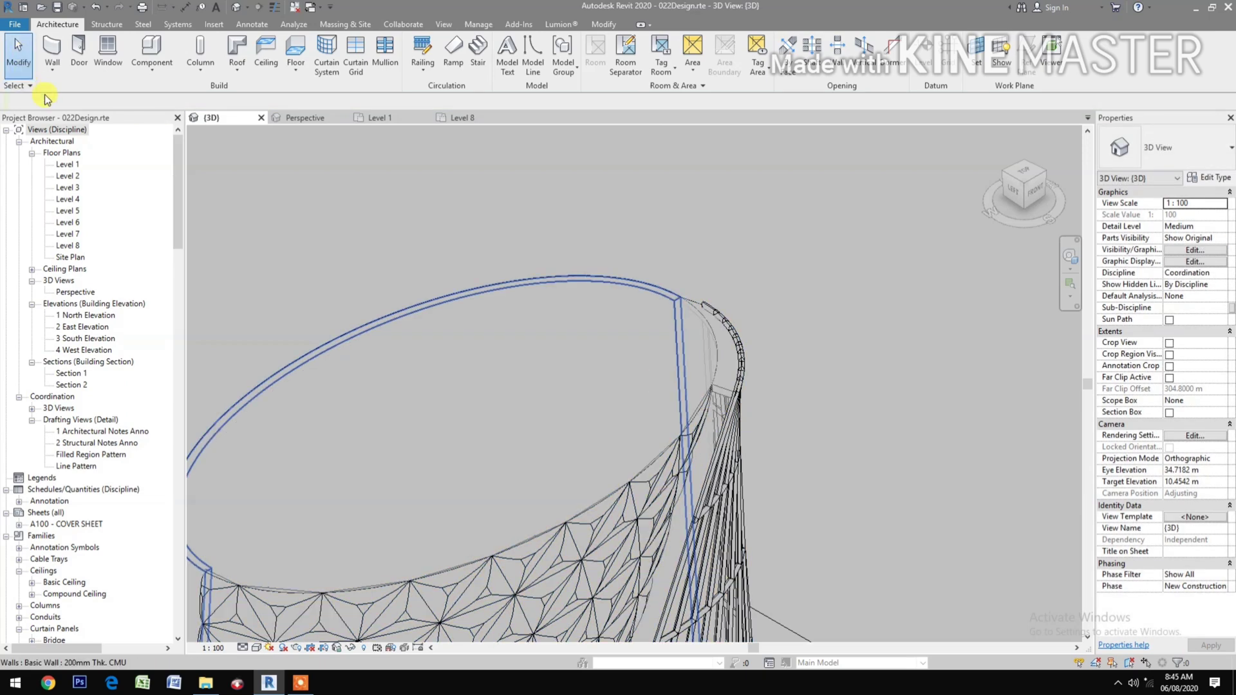
Step: Restart Wall by Face, reframe the tower, and end wall placement without placing walls
{"action": "left_click", "coordinate": [52, 70]}
{"action": "left_click", "coordinate": [77, 145]}
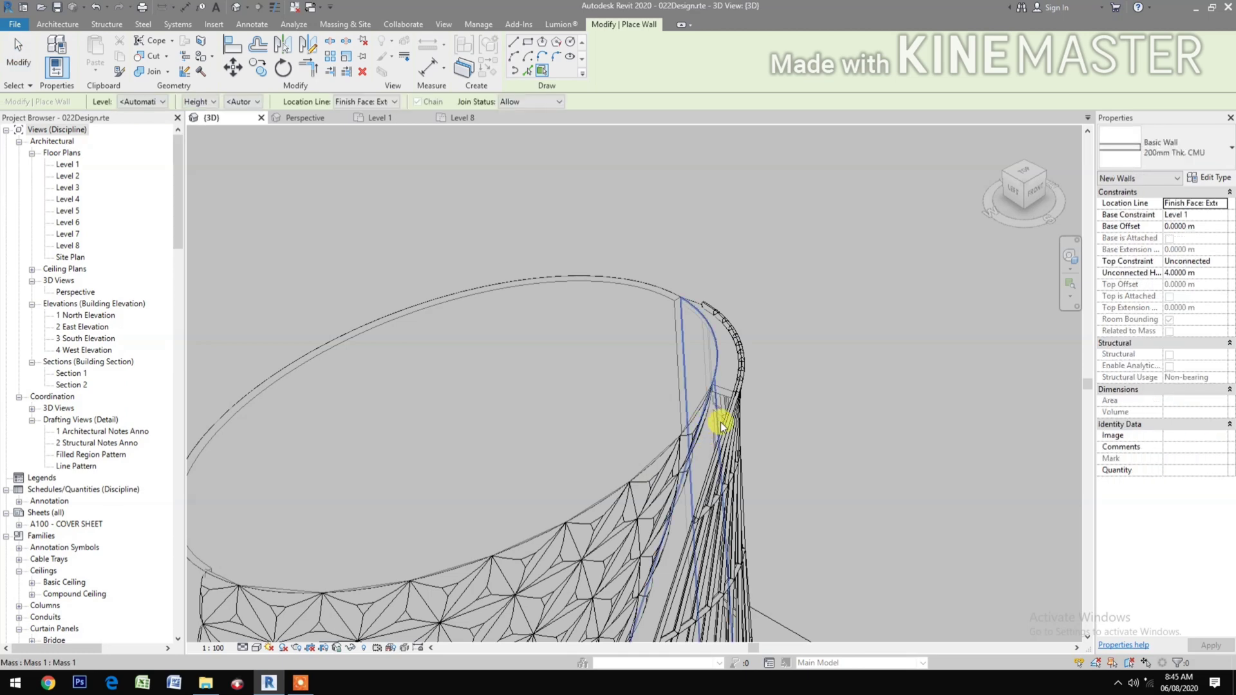
{"action": "scroll", "coordinate": [820, 402], "scroll_direction": "down", "scroll_amount": 2}
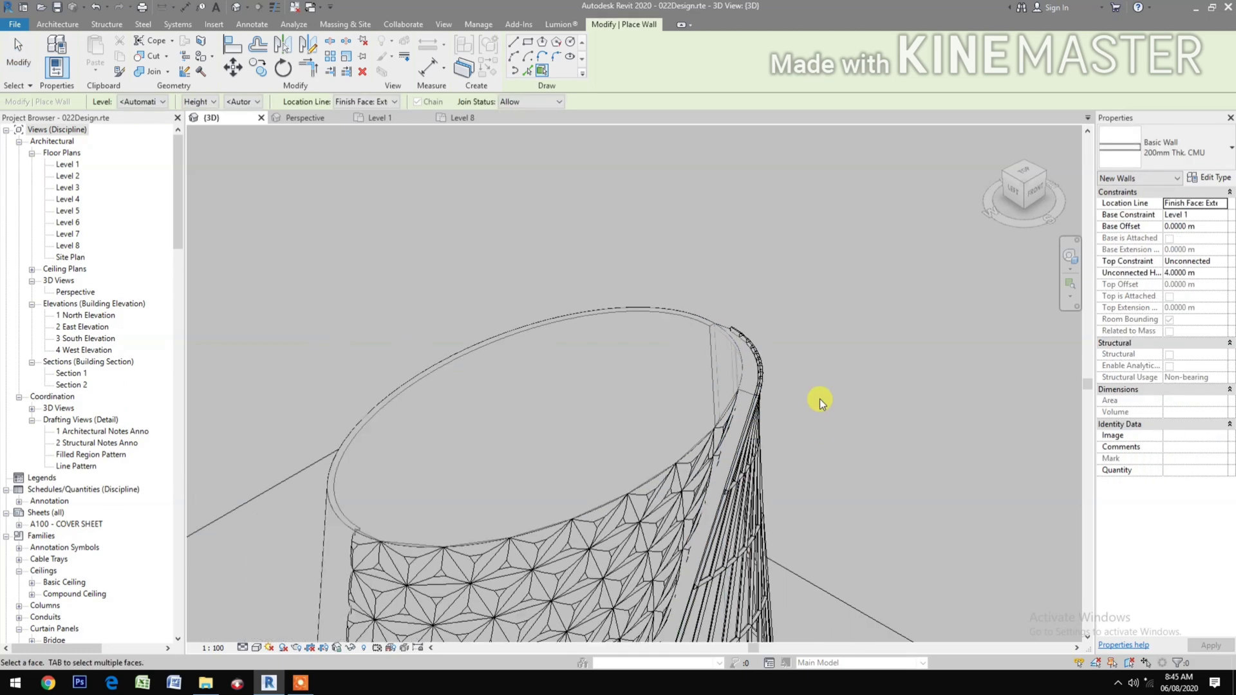
{"action": "middle_click_drag", "start_coordinate": [820, 402], "coordinate": [822, 221]}
{"action": "key", "text": "Escape"}
{"action": "key", "text": "Escape"}
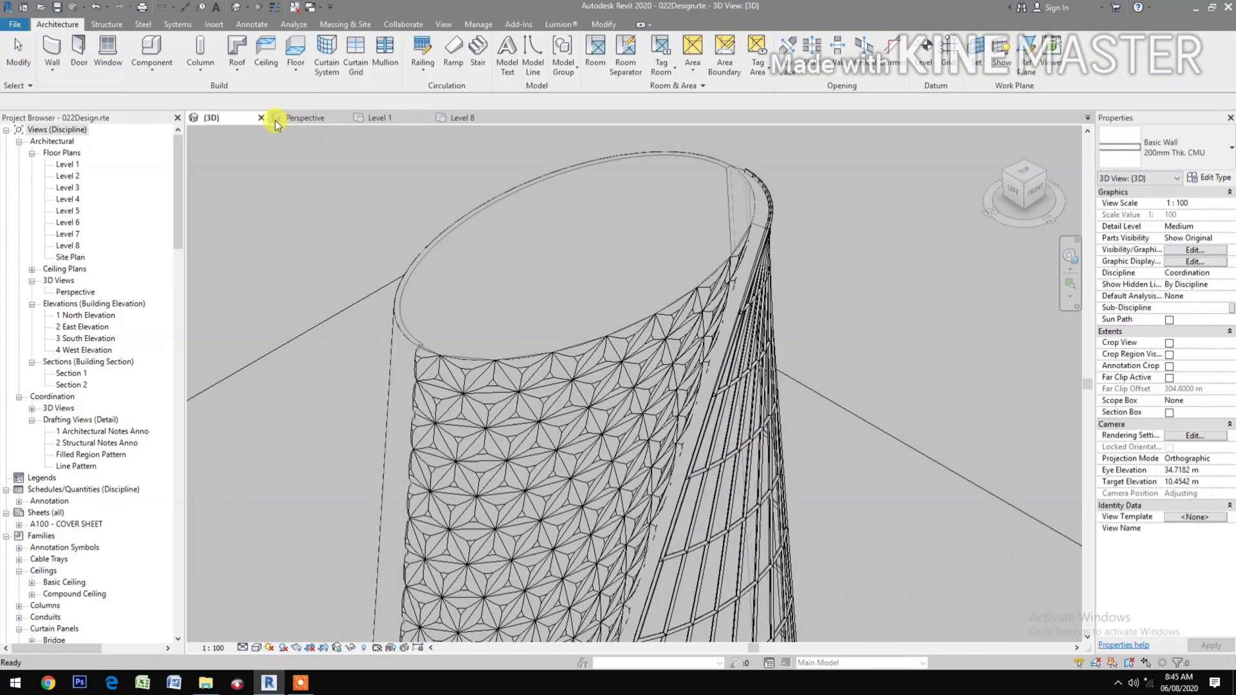
Step: In the Perspective view, add mass floors to the tower at Levels 1–8, totalling 518.721 m²
{"action": "left_click", "coordinate": [309, 118]}
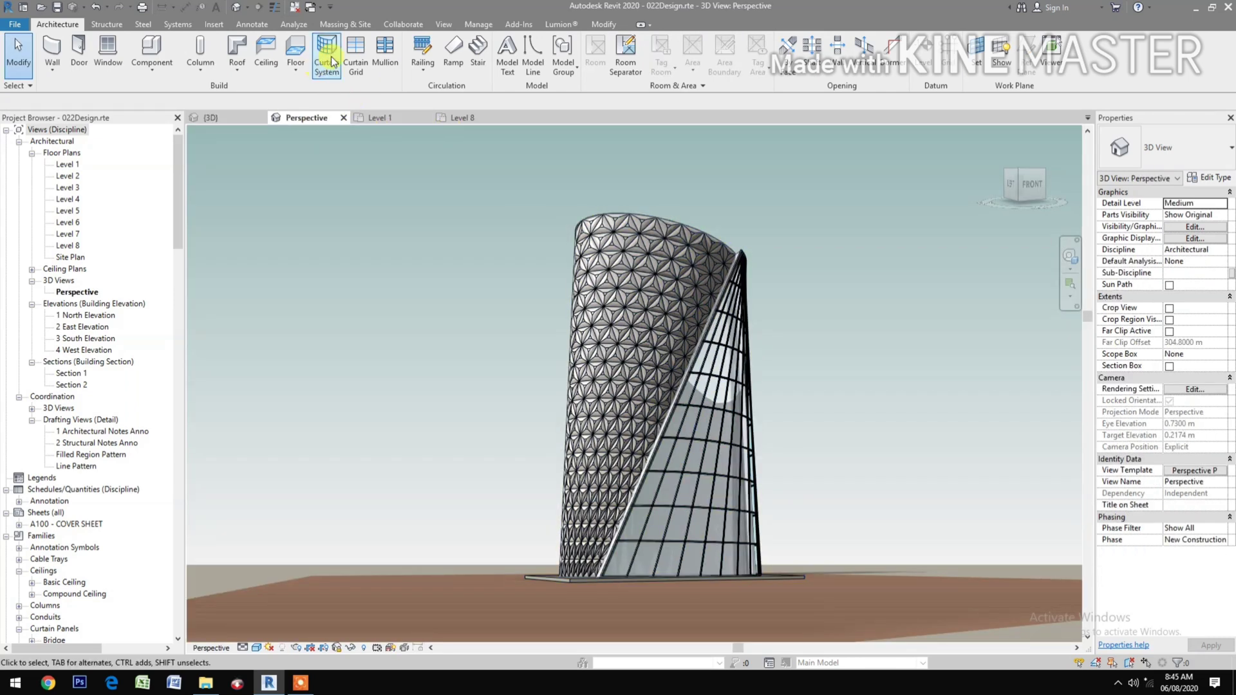
{"action": "left_click", "coordinate": [685, 218]}
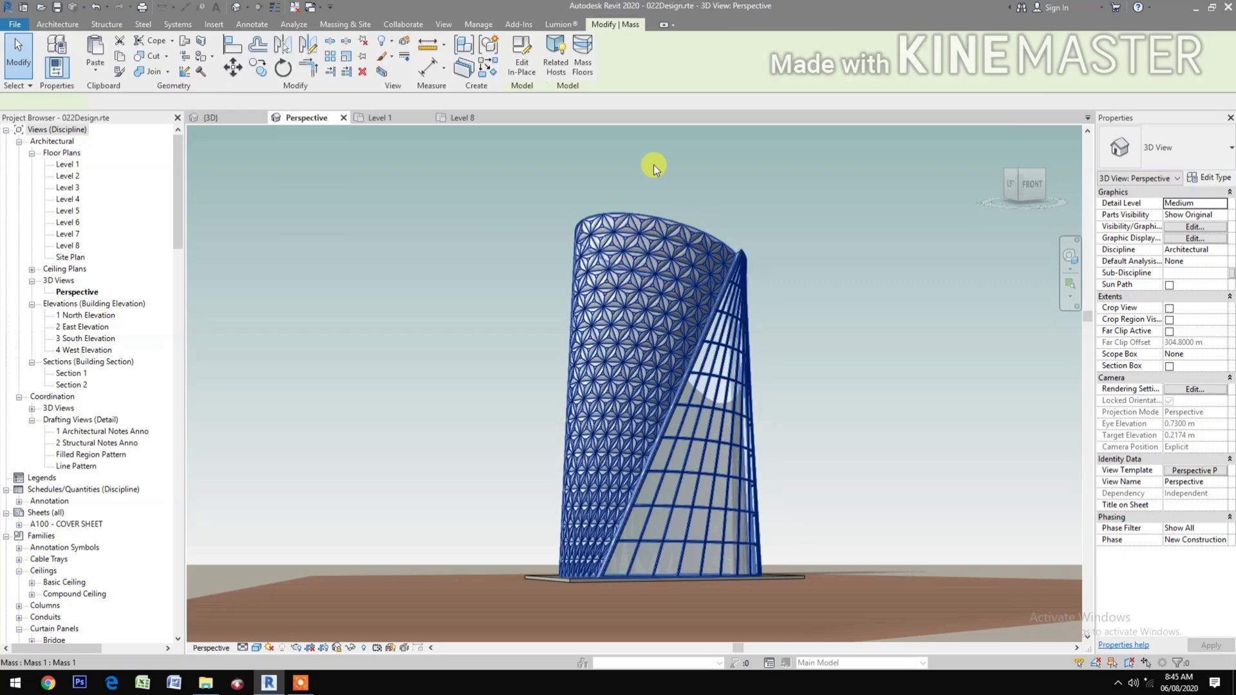
{"action": "left_click", "coordinate": [587, 58]}
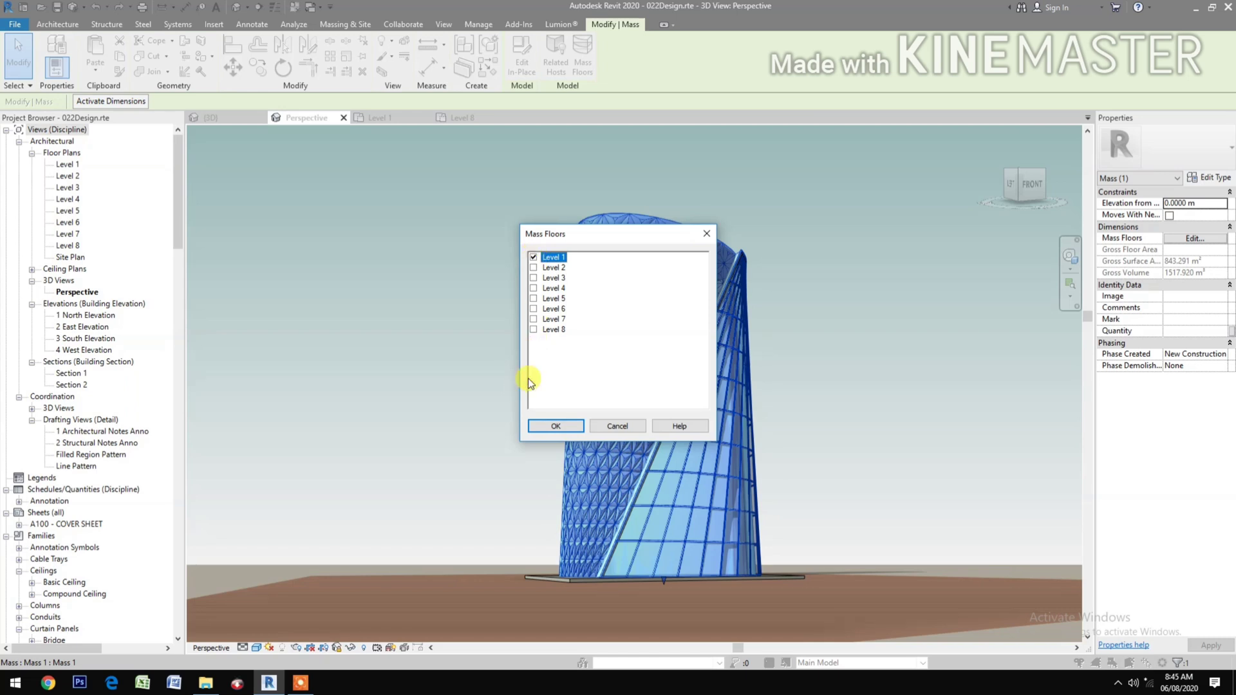
{"action": "left_click", "coordinate": [530, 330], "text": "shift"}
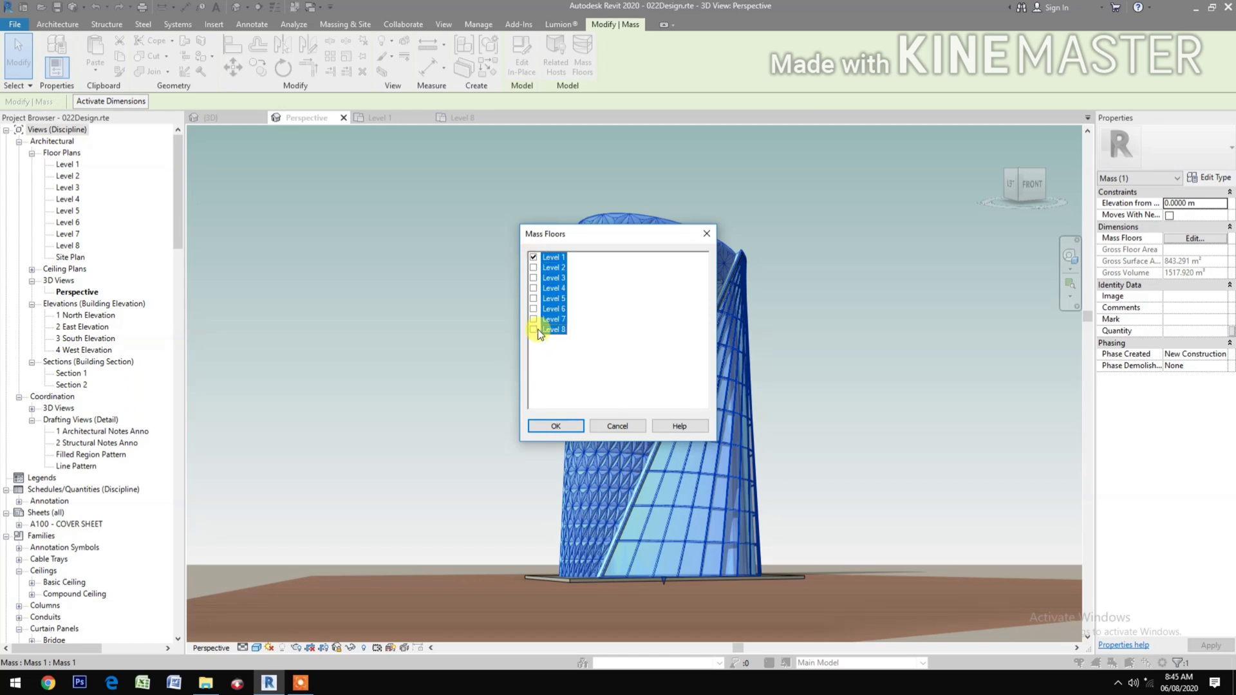
{"action": "left_click", "coordinate": [535, 326]}
{"action": "left_click", "coordinate": [554, 428]}
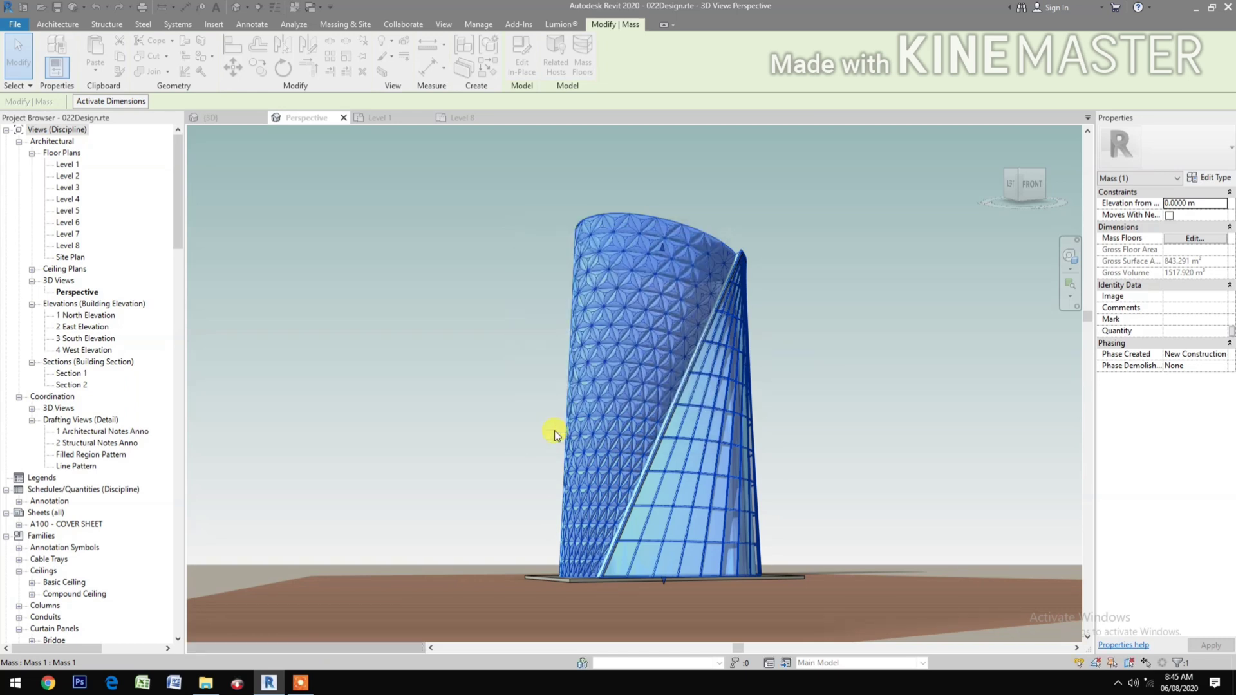
{"action": "left_click", "coordinate": [72, 24]}
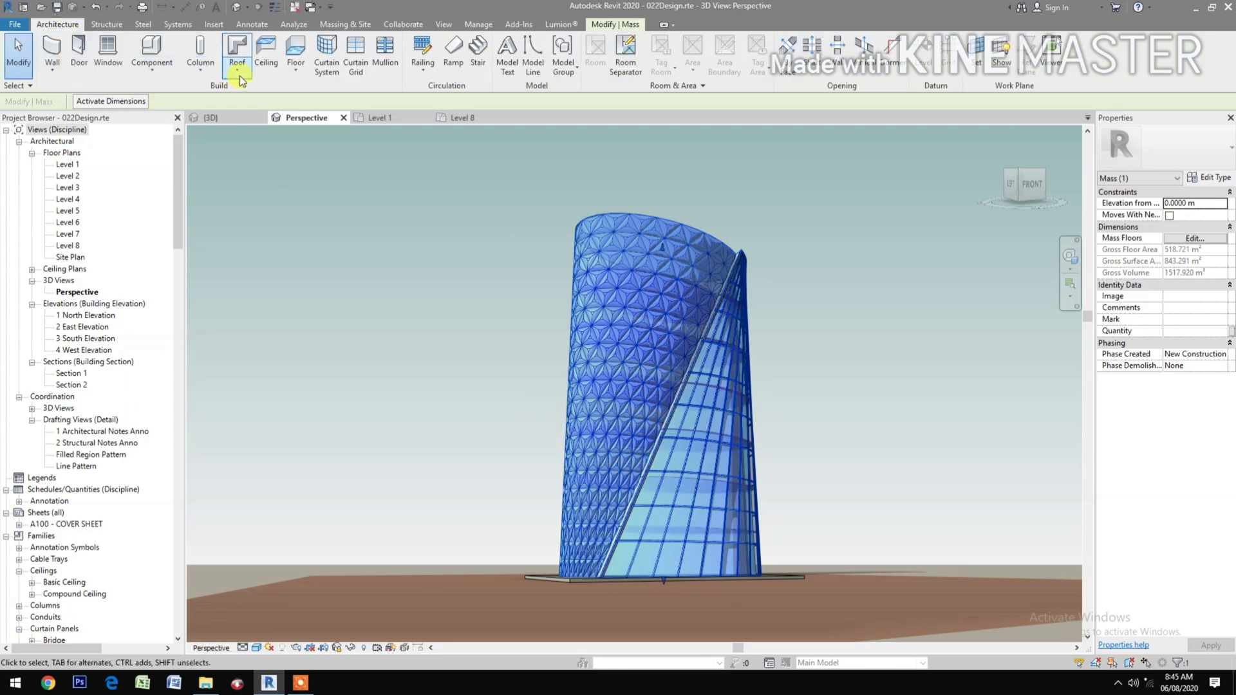
{"action": "left_click", "coordinate": [288, 72]}
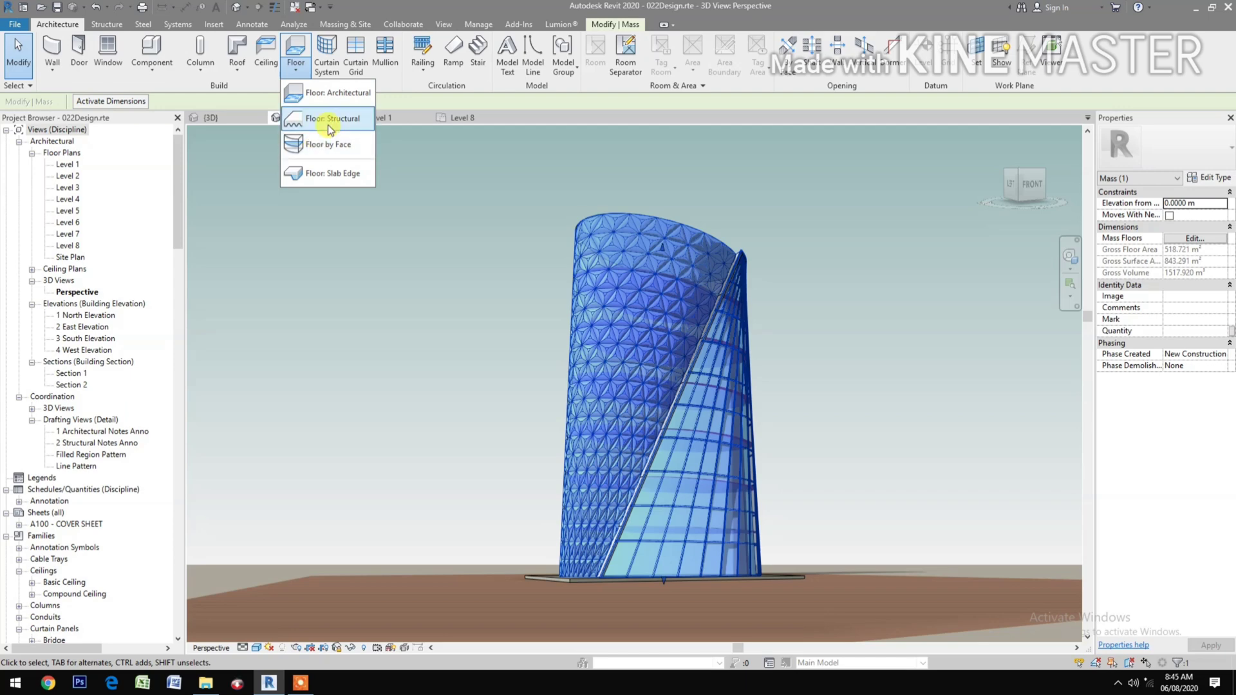
Step: Create Concrete Slab 200mm floors by face on the Level 2–5 mass floors
{"action": "left_click", "coordinate": [328, 144]}
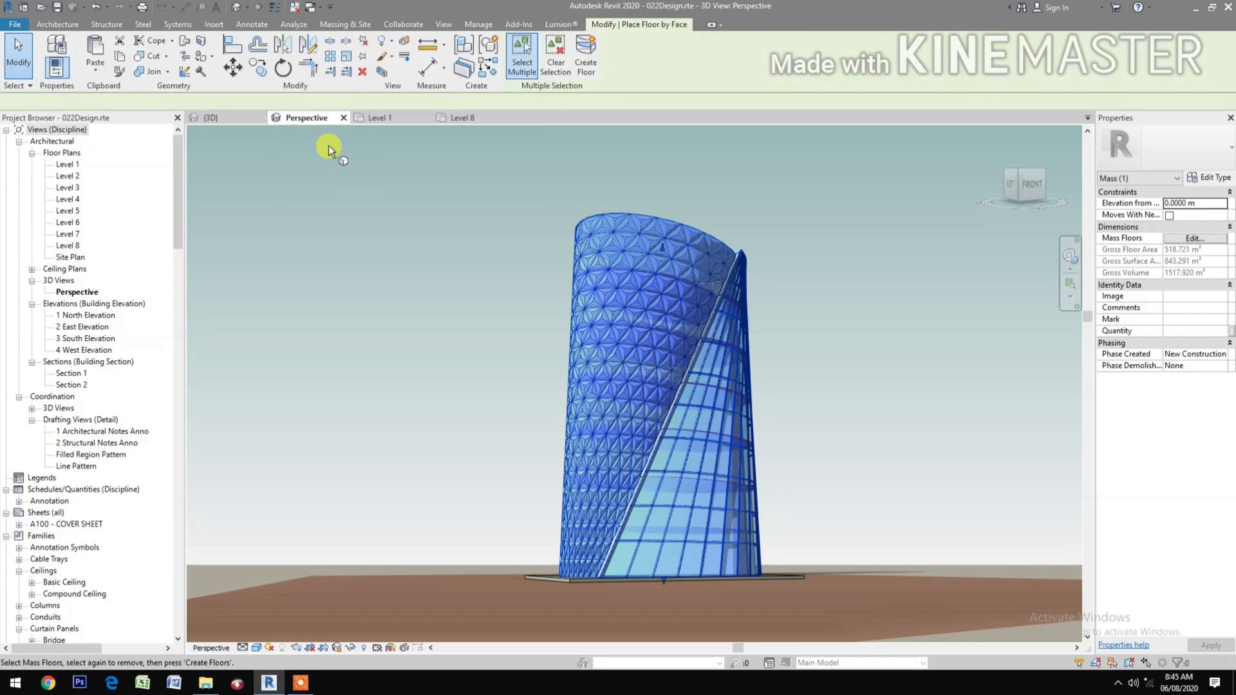
{"action": "left_click", "coordinate": [721, 535]}
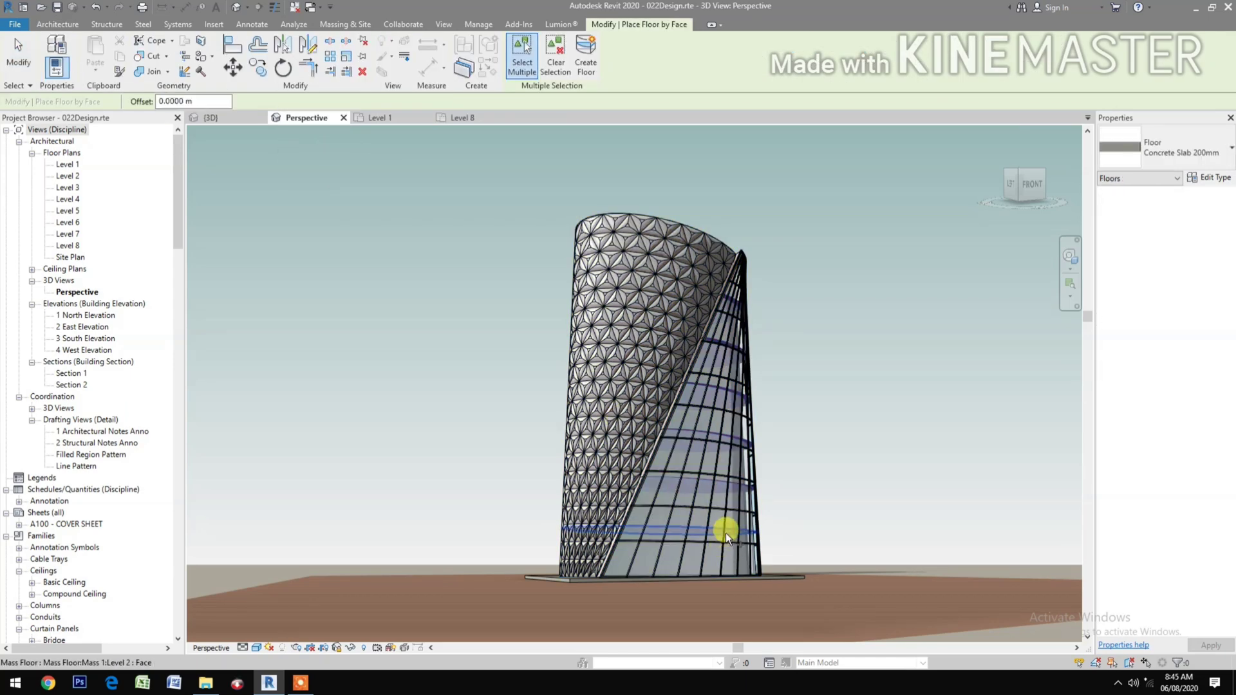
{"action": "left_click", "coordinate": [716, 484]}
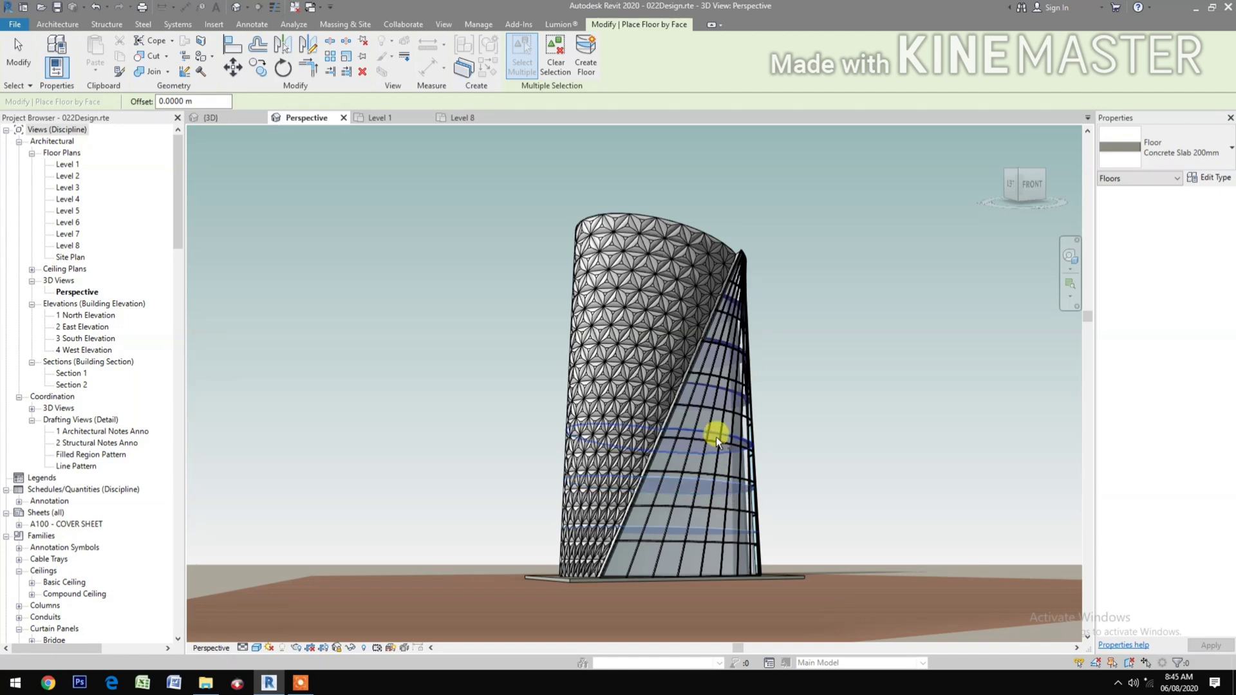
{"action": "left_click", "coordinate": [715, 436]}
{"action": "left_click", "coordinate": [720, 384]}
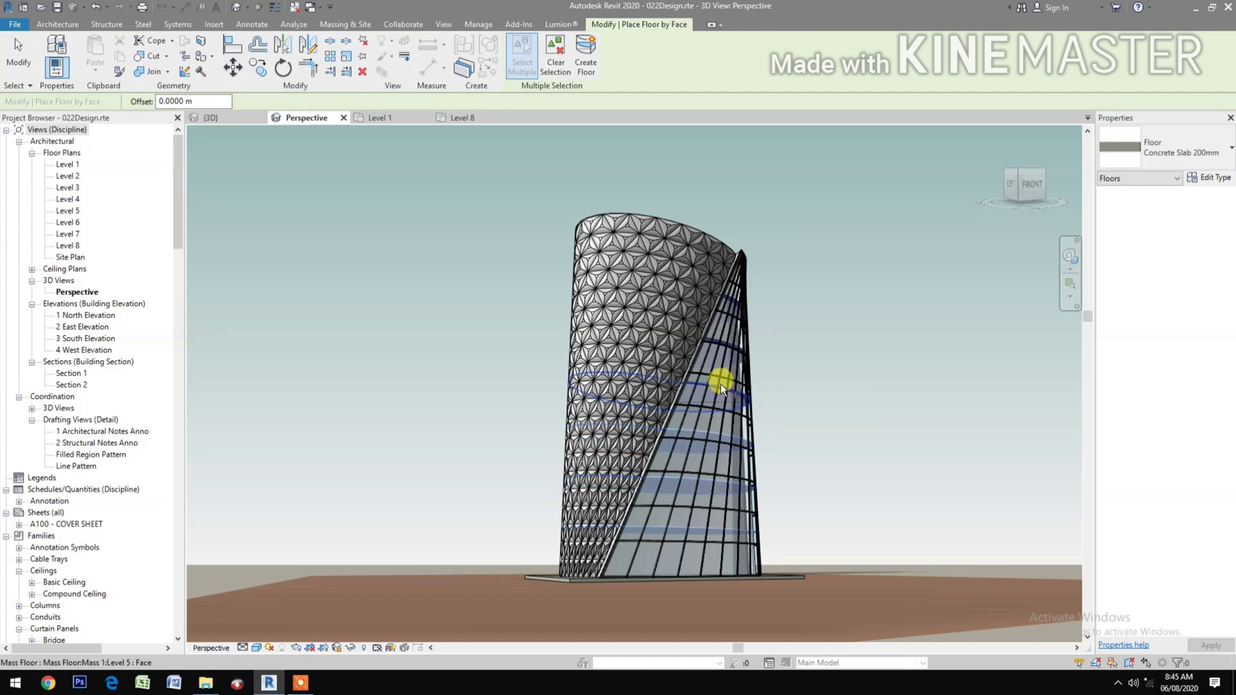
{"action": "left_click", "coordinate": [586, 56]}
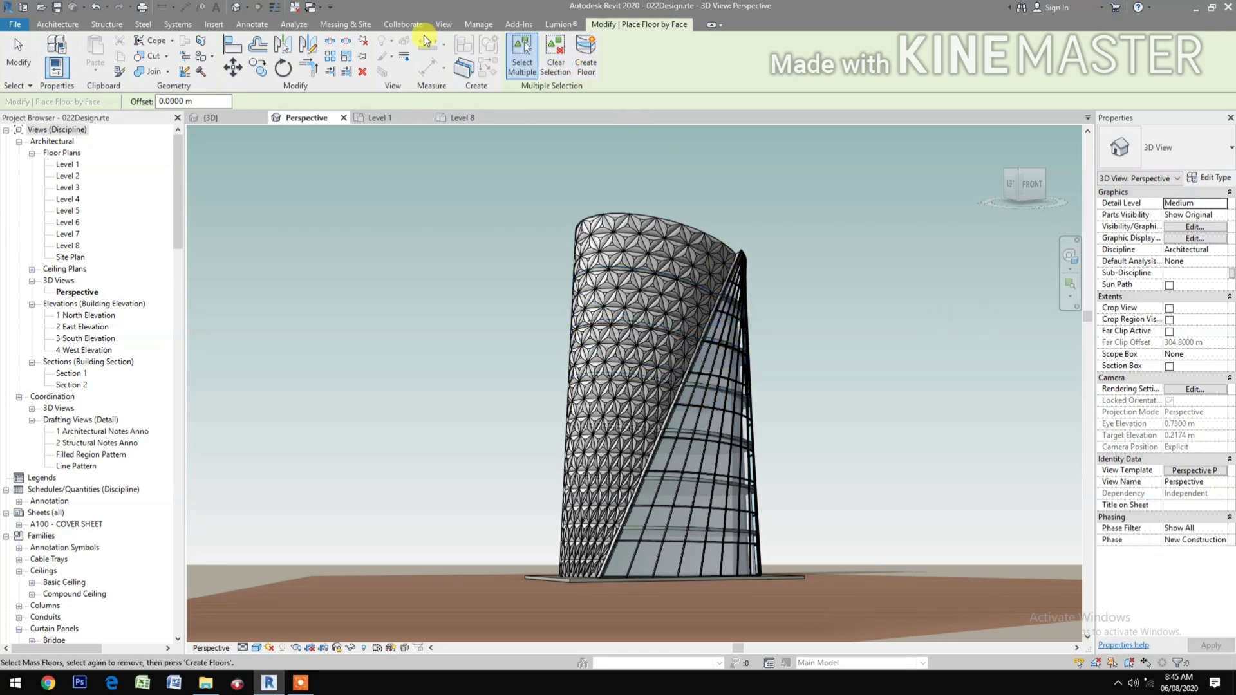
{"action": "left_click", "coordinate": [361, 25]}
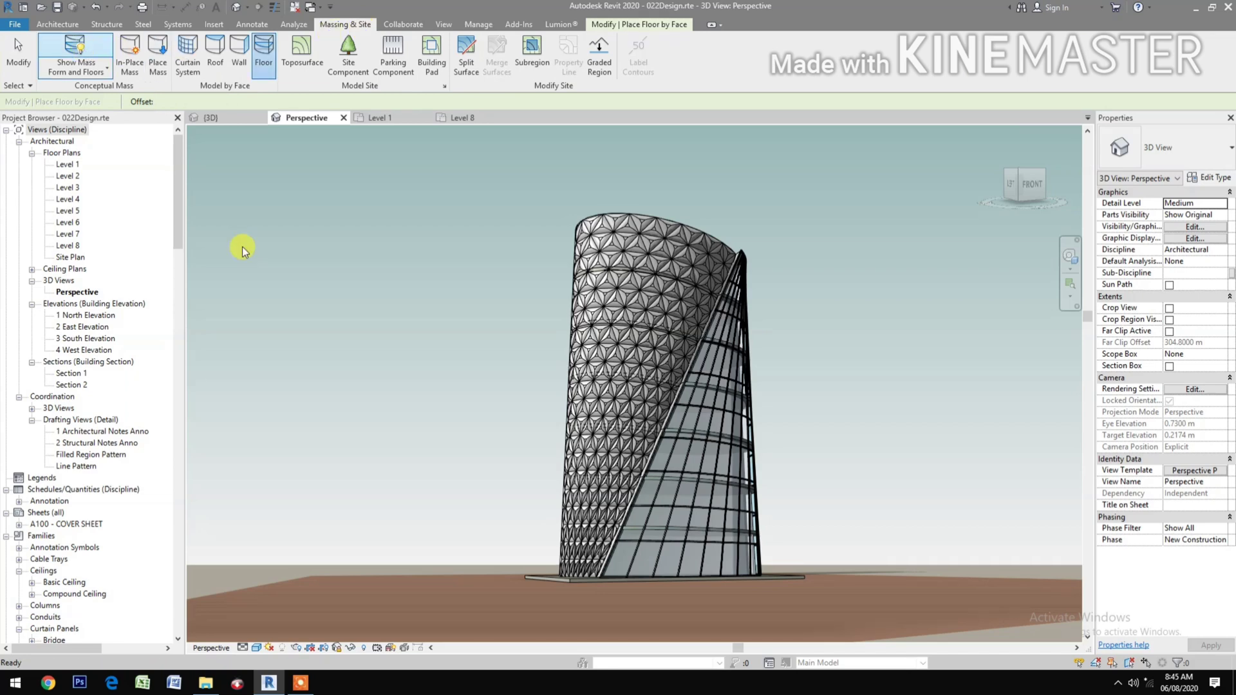